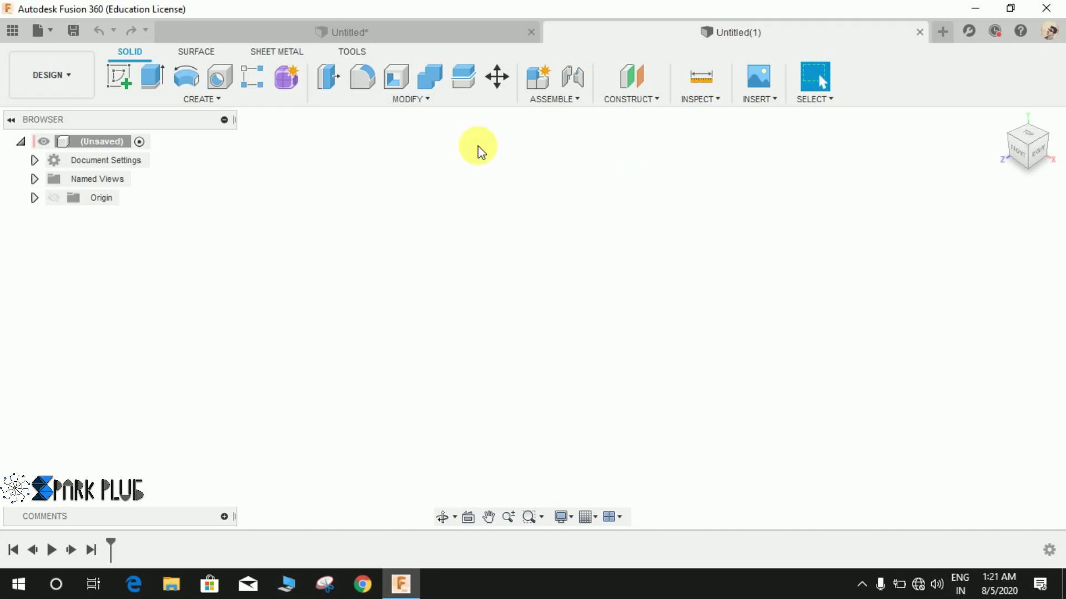
- Start a sketch on the bottom plane and draw a rectangle
left_click(427, 100)
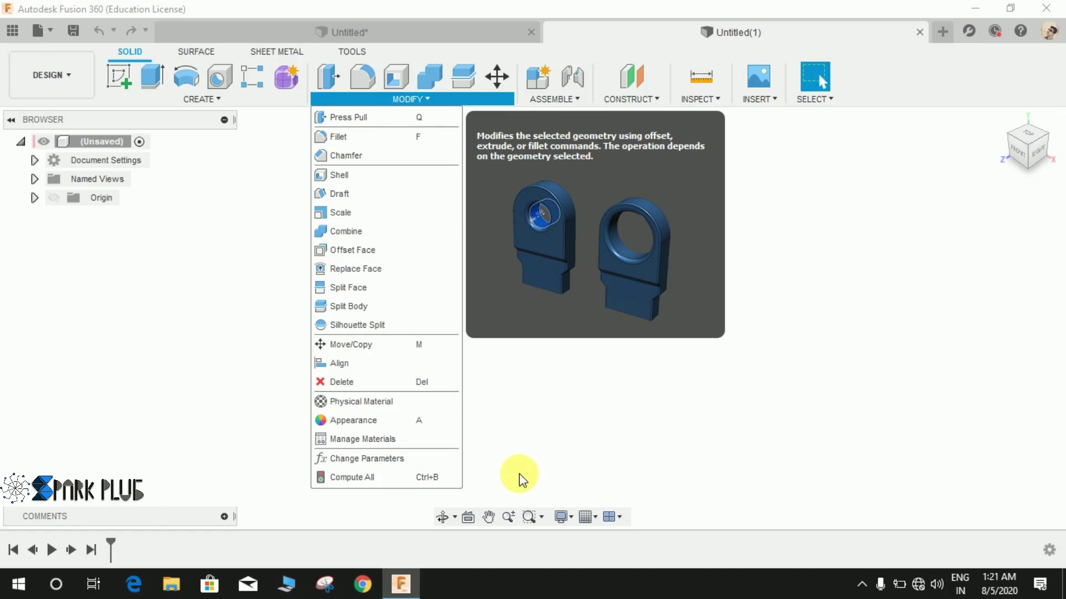
mouse_move(718, 78)
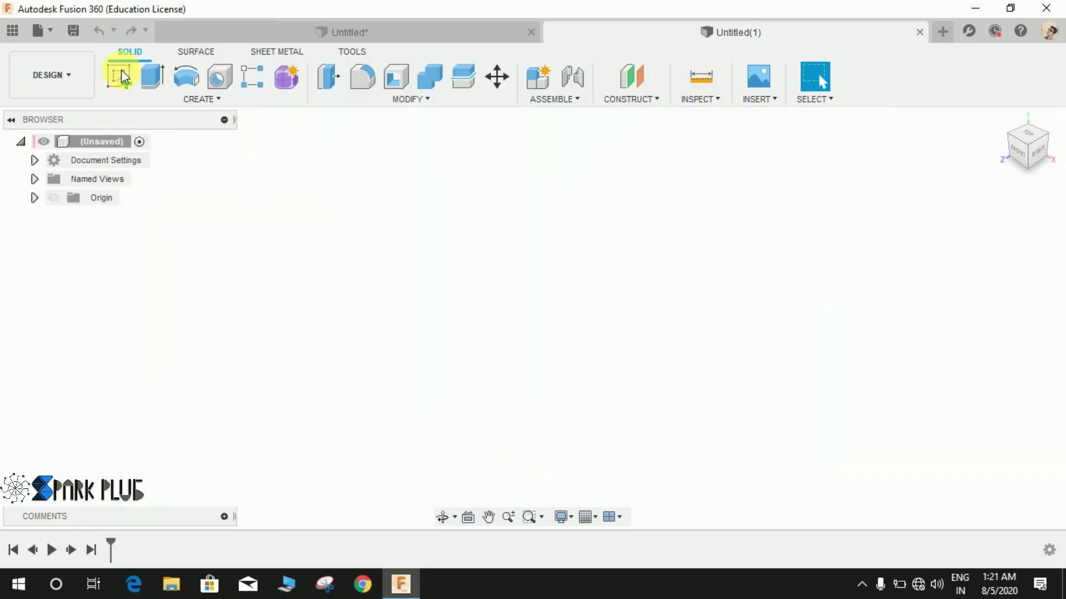
left_click(122, 71)
left_click(544, 346)
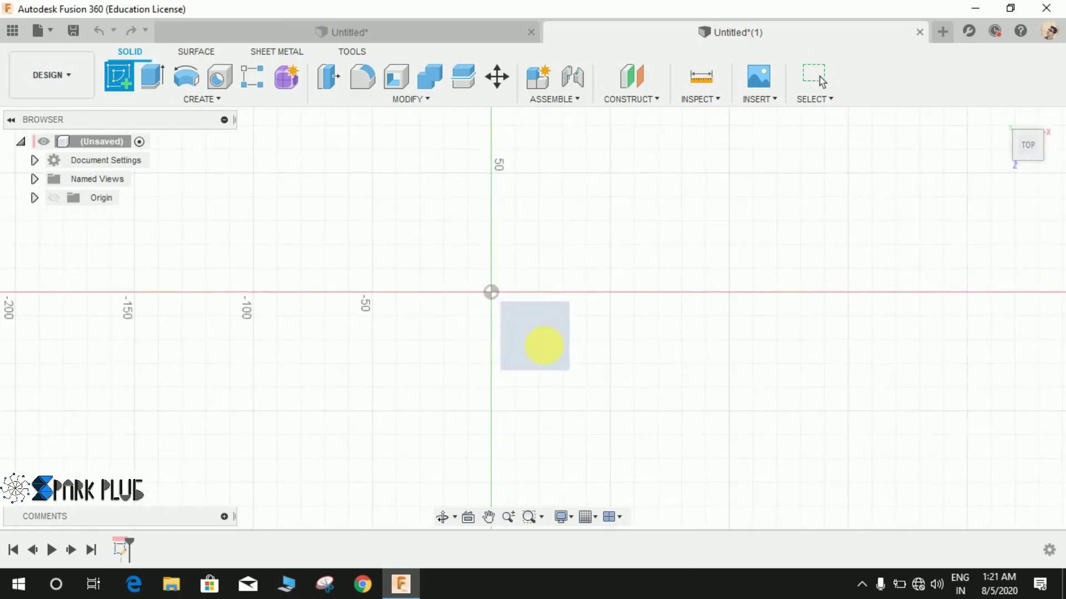
key("r")
left_click(378, 228)
left_click(721, 452)
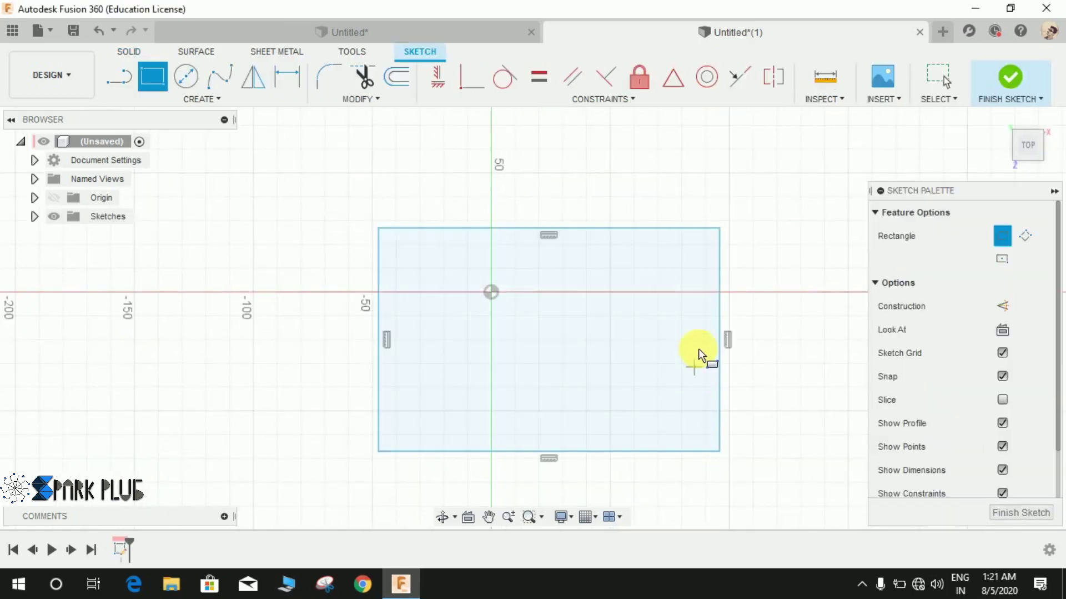
key("Escape")
- Dimension the top edge to 200 mm and keep the left edge at 93.805 mm
key("d")
left_click(581, 226)
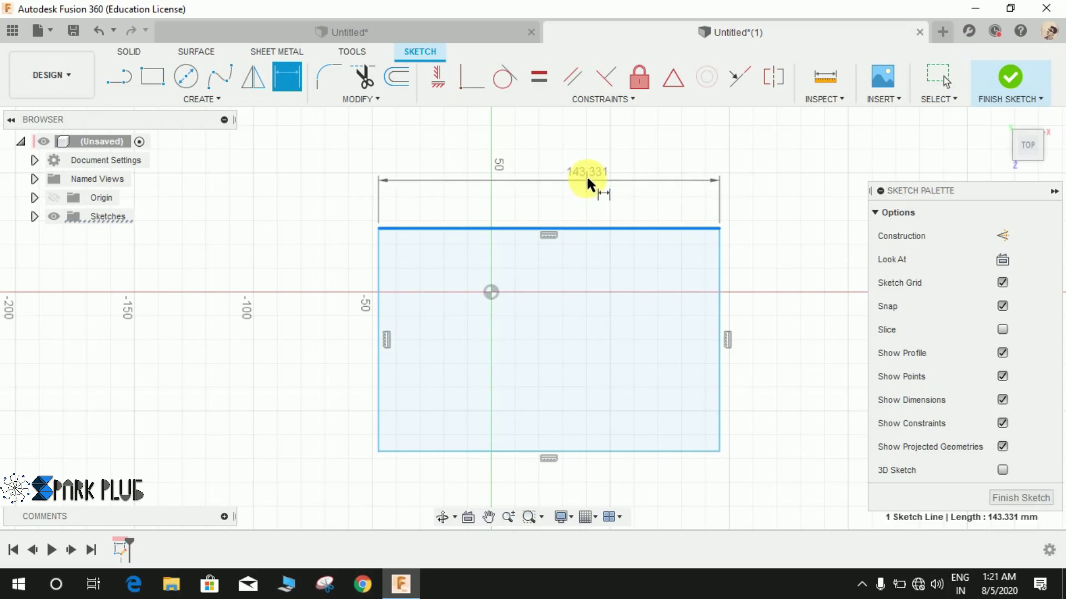
left_click(587, 176)
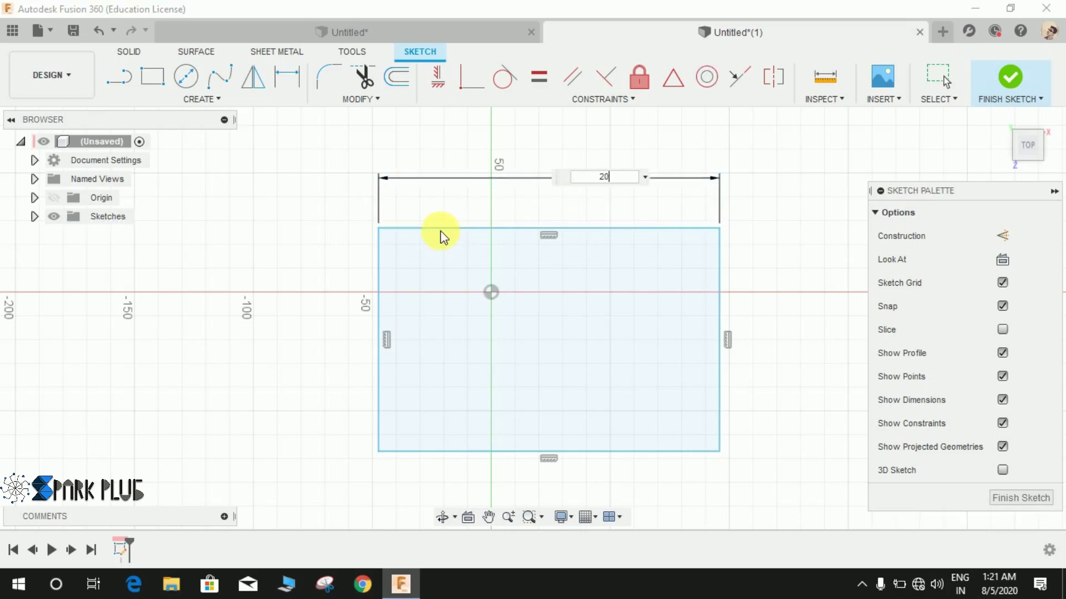
type("200")
key("Return")
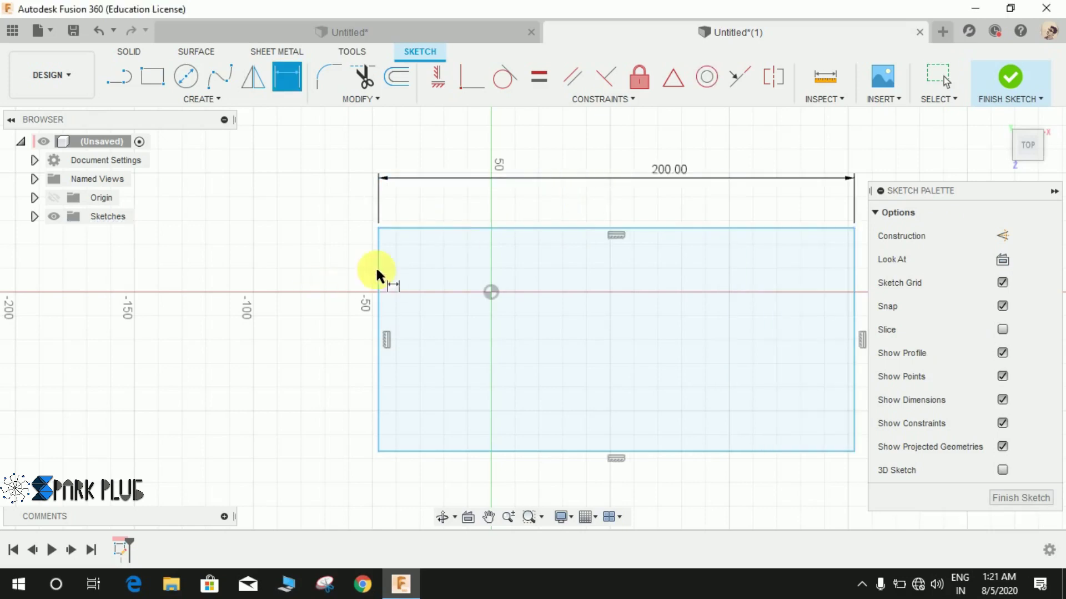
left_click(378, 263)
left_click(333, 353)
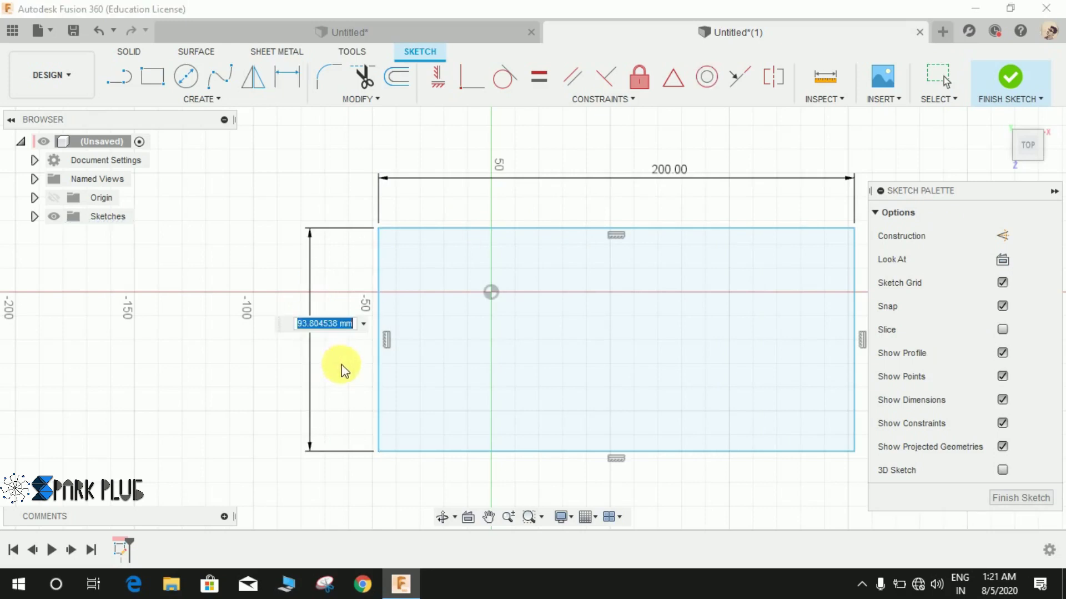
key("Return")
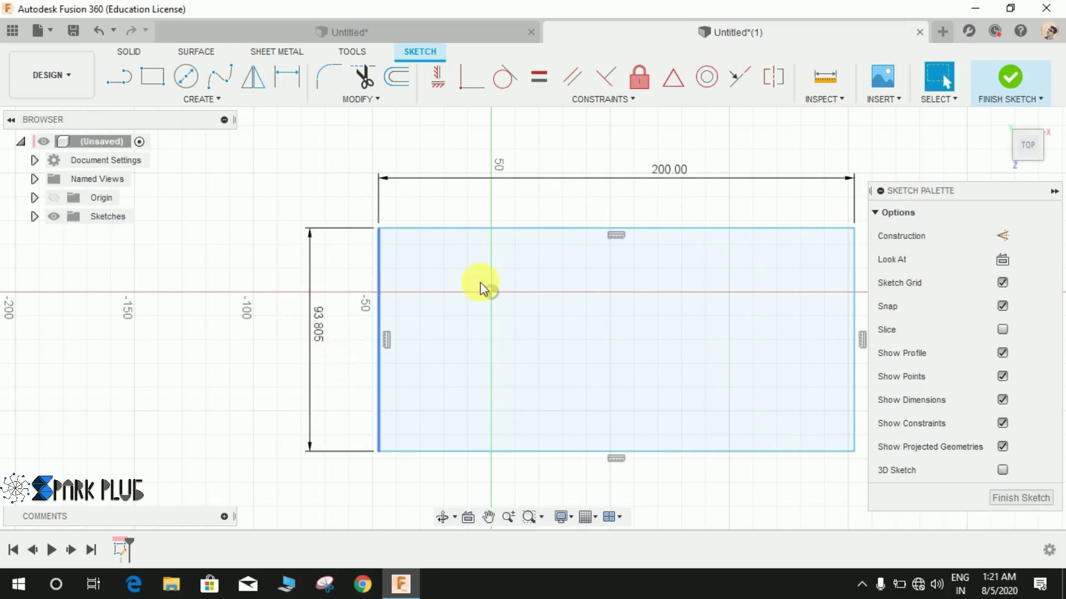
middle_click_drag(486, 288, 356, 297)
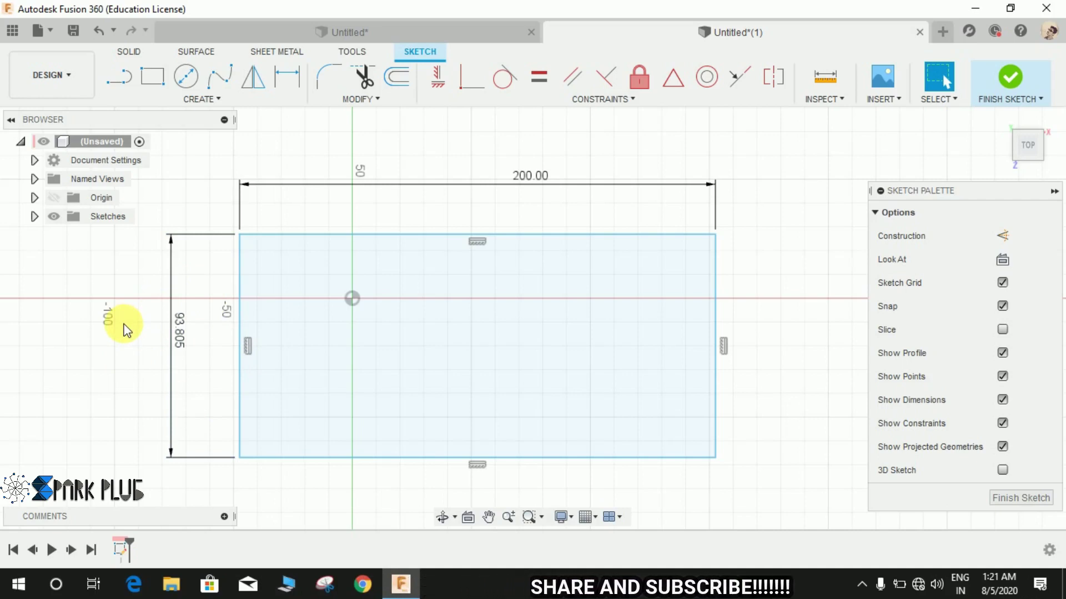
- Re-enter the 200 width dimension as the named parameter a=200 mm
double_click(528, 180)
left_click(524, 182)
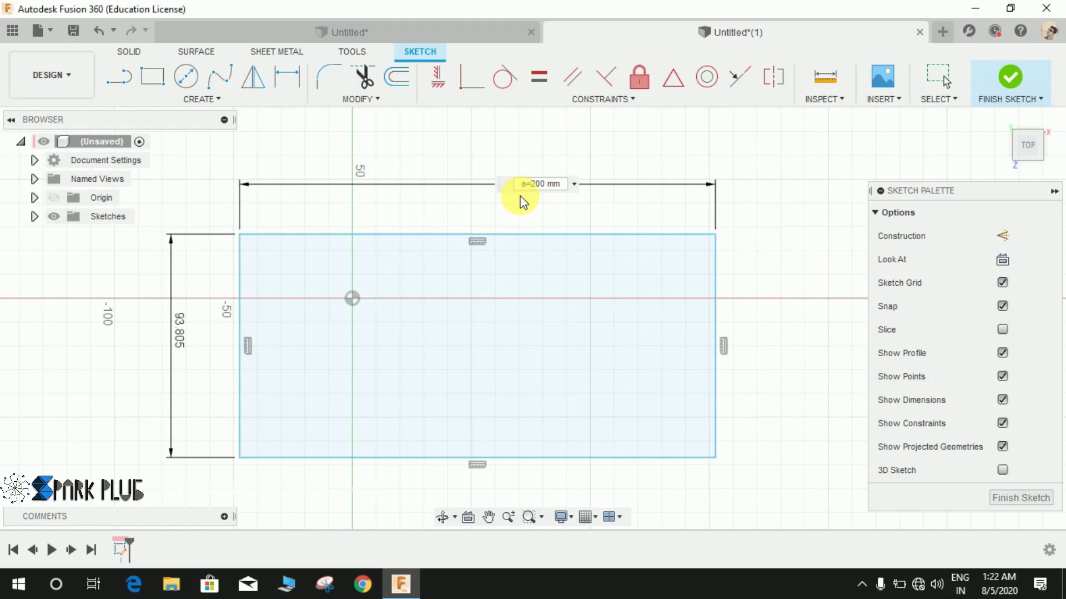
mouse_move(509, 219)
left_mouse_down()
mouse_move(528, 221)
mouse_move(505, 204)
left_mouse_up()
right_click(532, 199)
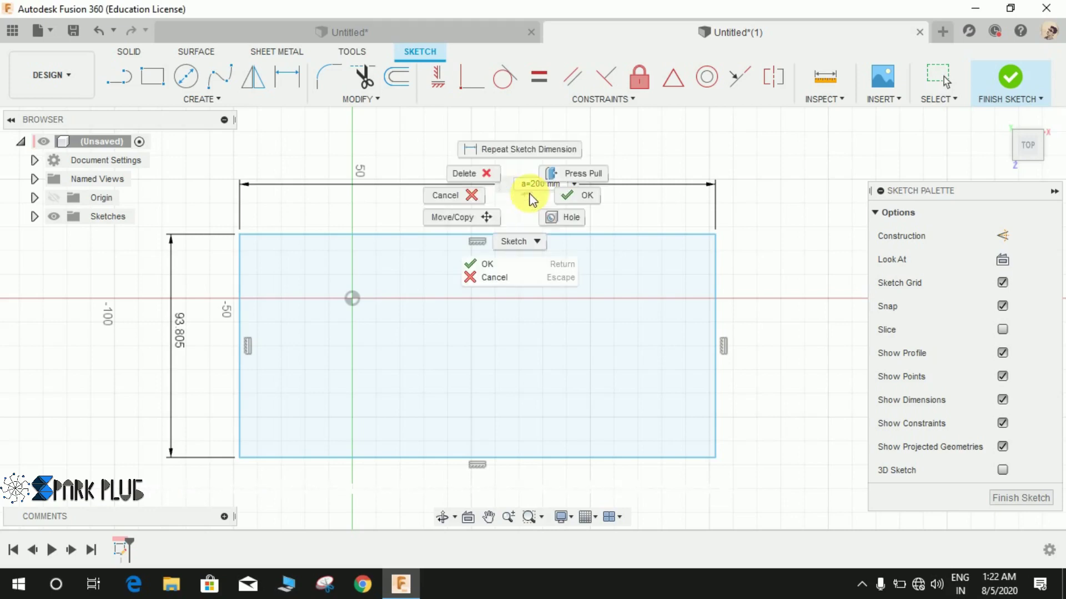
left_click(586, 194)
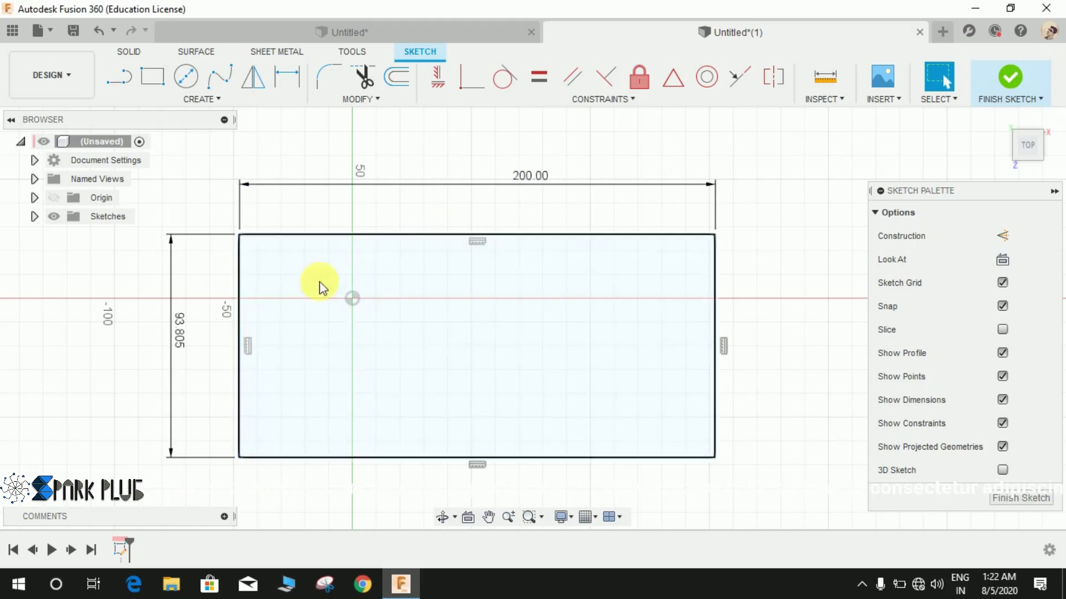
middle_click_drag(586, 248, 611, 238)
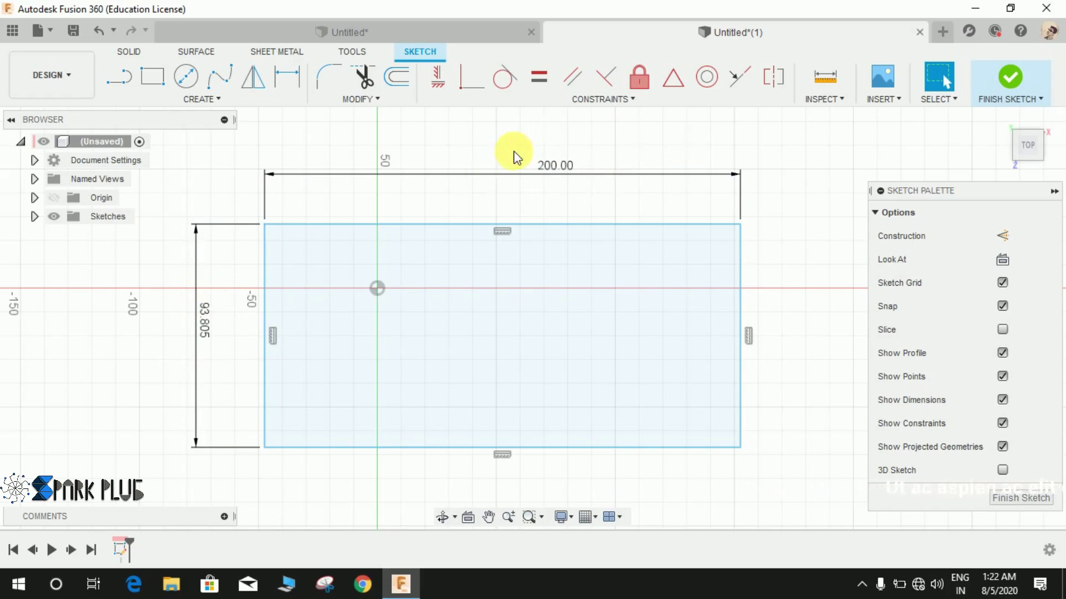
- Replace the 93.805 height dimension with the formula a/2, giving 100 mm
double_click(203, 321)
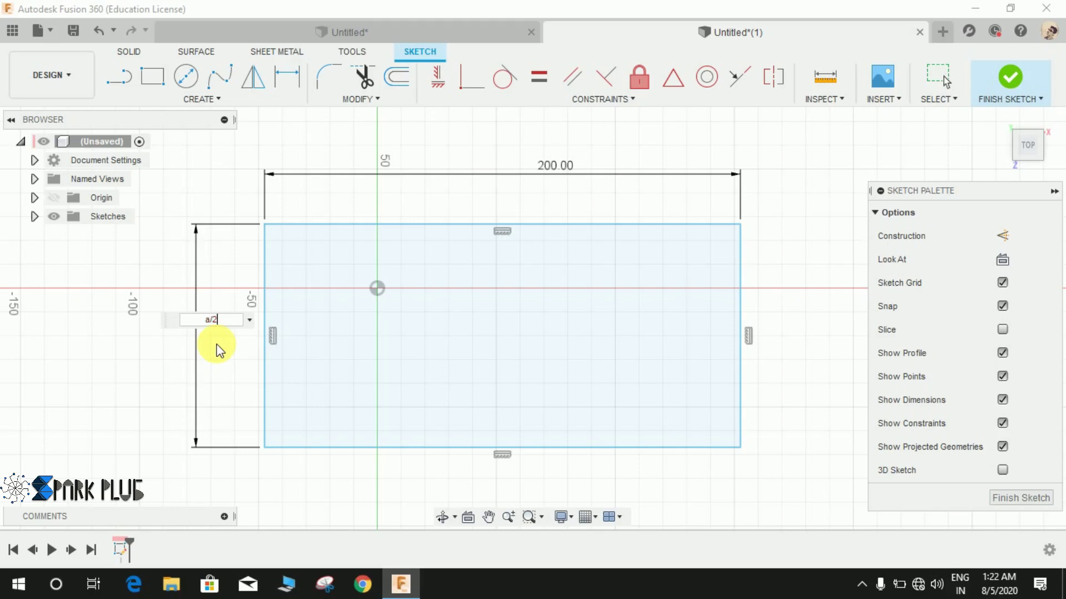
key("Return")
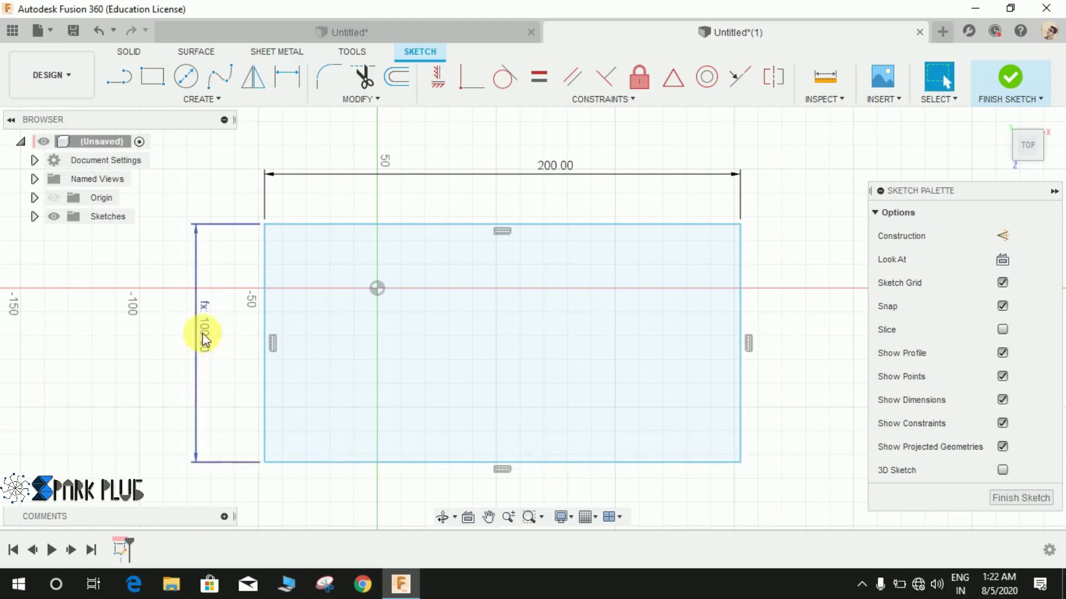
scroll(178, 313, "down", 3)
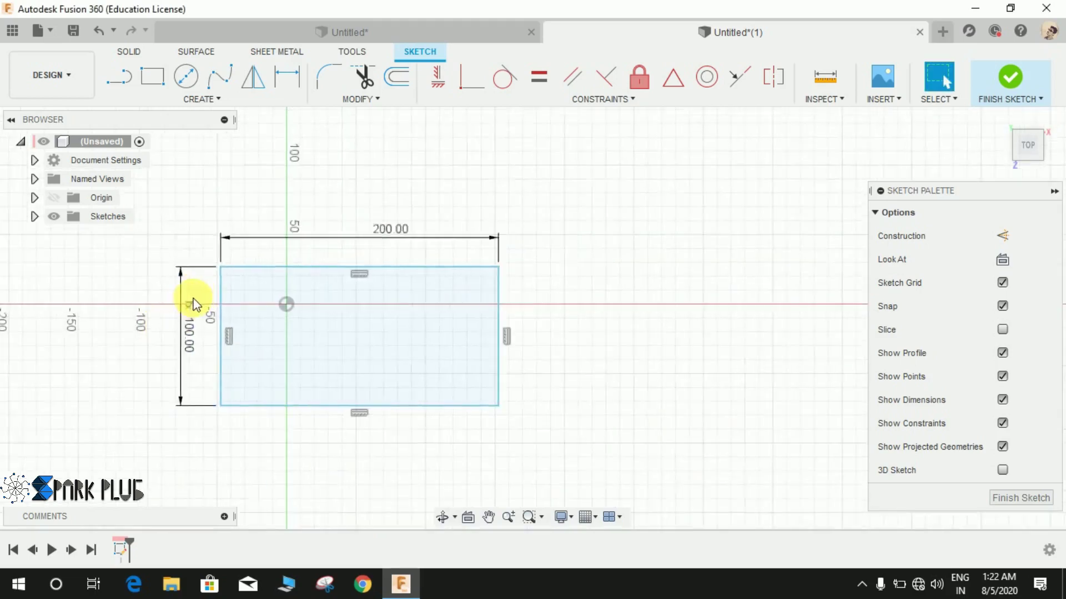
scroll(167, 319, "up", 6)
scroll(158, 360, "down", 5)
middle_click_drag(267, 358, 283, 305)
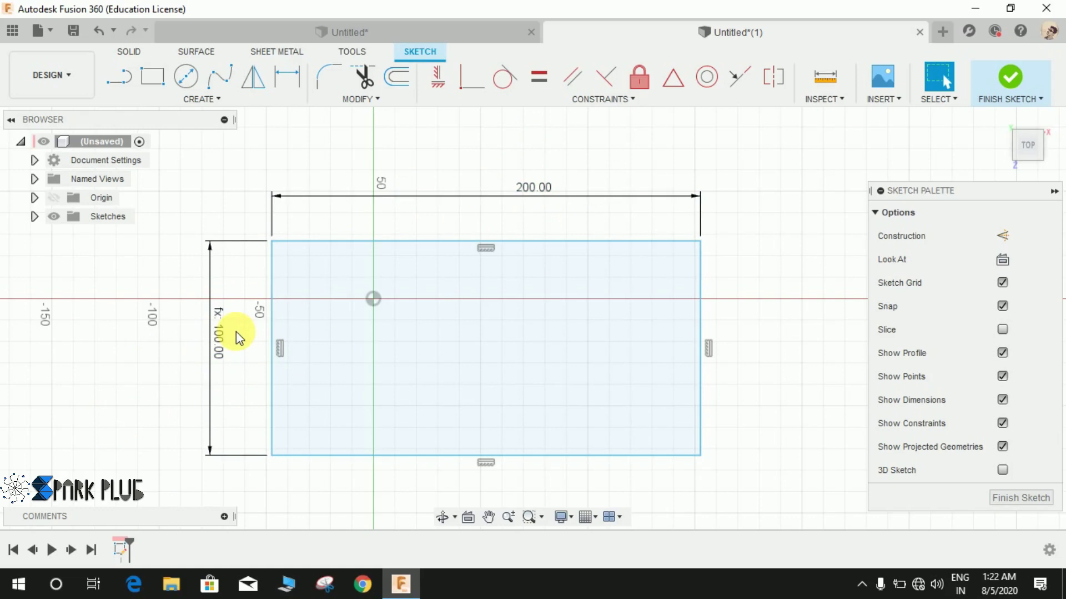
- Try a+10 for the height and change the width to 300 mm
double_click(222, 337)
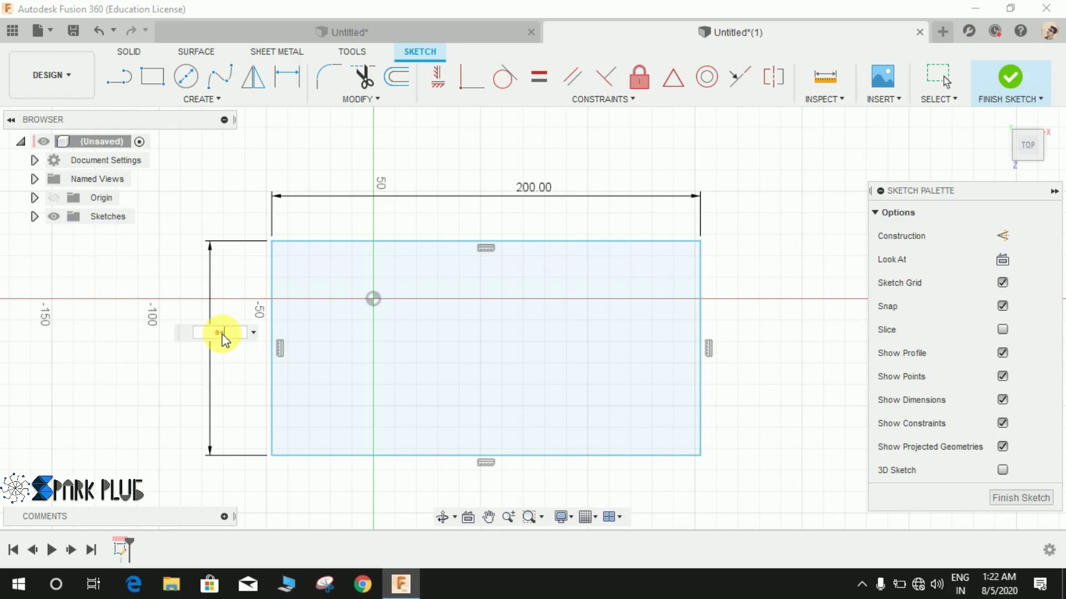
key("Return")
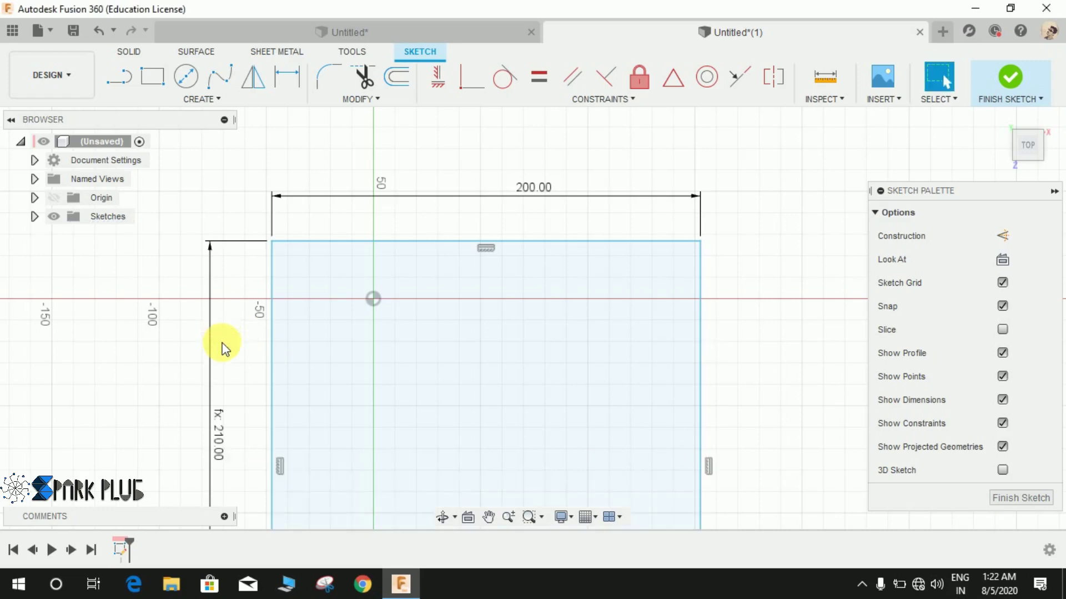
scroll(222, 347, "down", 3)
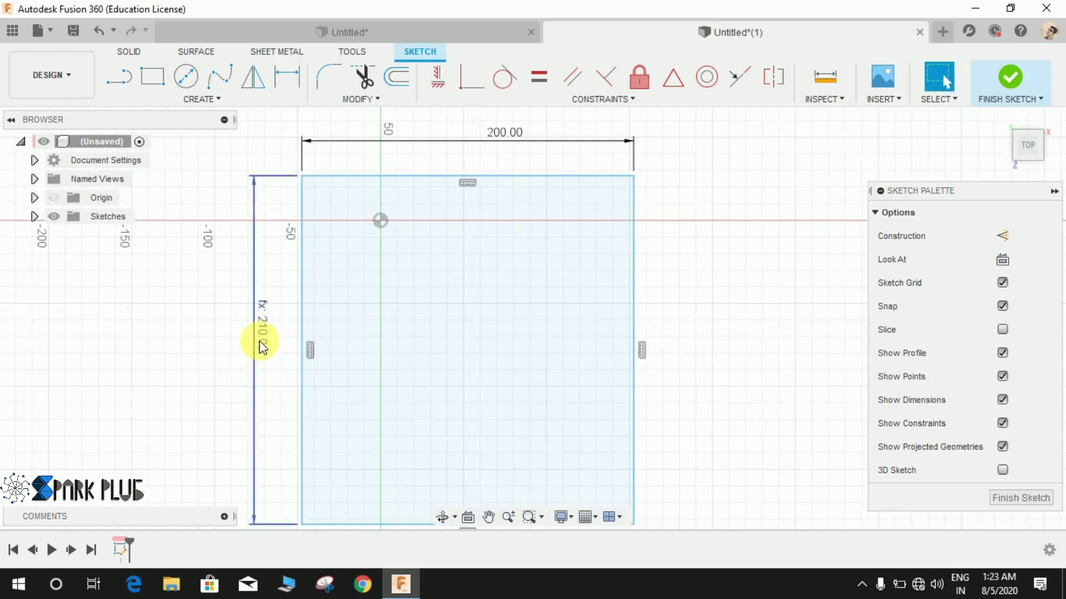
double_click(493, 139)
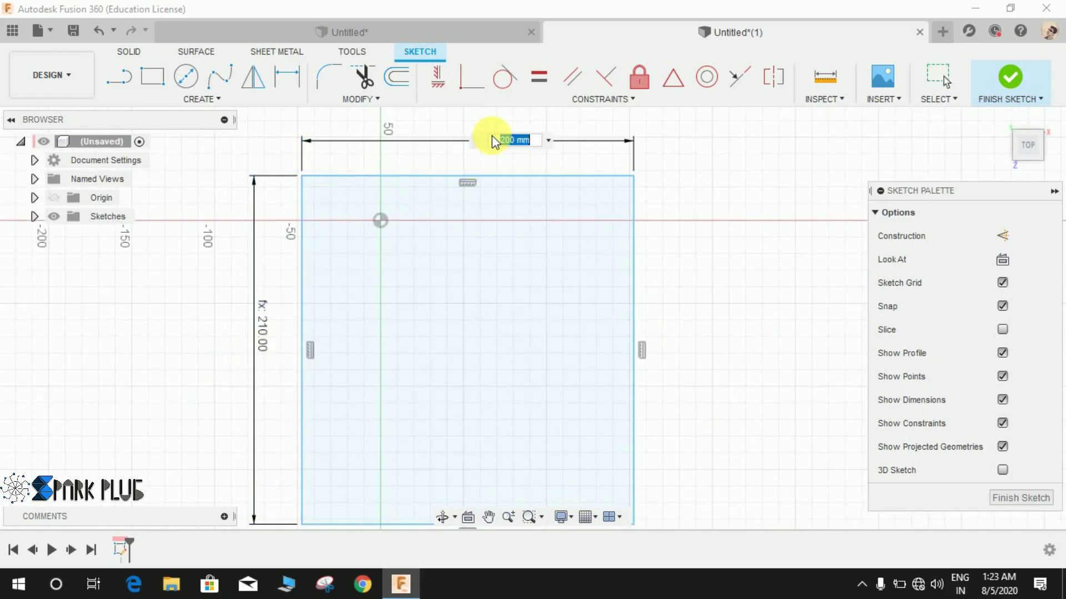
type("300")
key("Return")
scroll(323, 320, "up", 2)
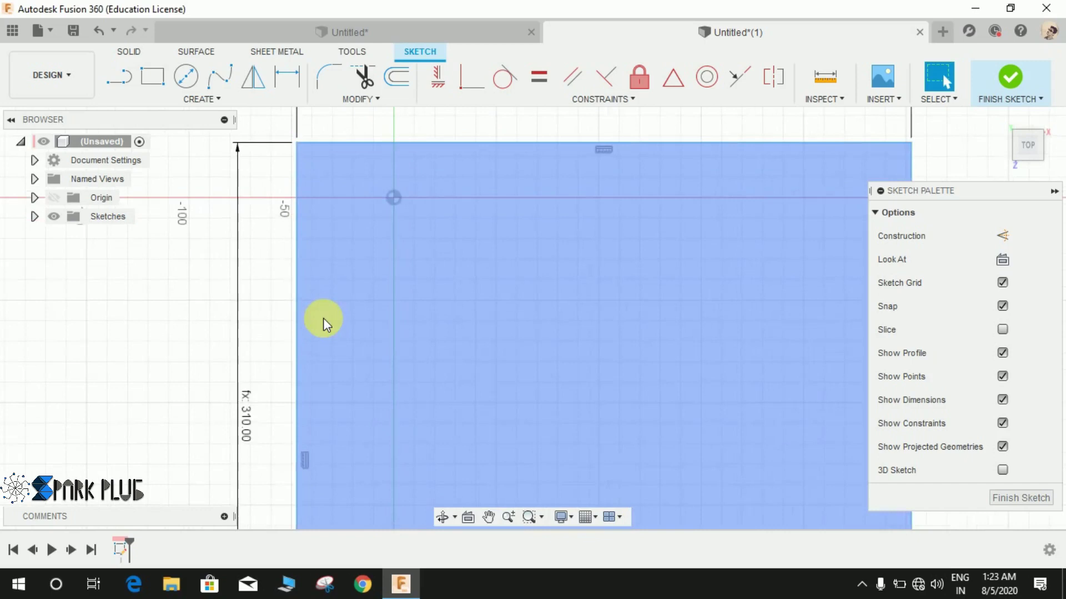
scroll(381, 365, "down", 2)
middle_click_drag(381, 364, 397, 308)
- Restore the height to a/2, set the width to 500 mm, and finish the sketch
double_click(306, 296)
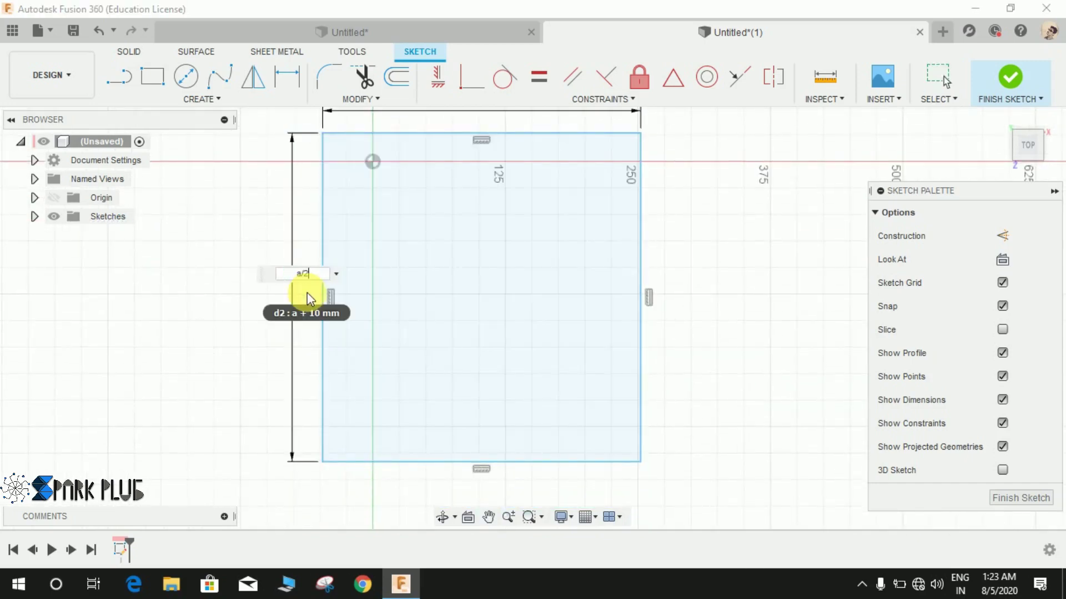
type("a/2")
key("Return")
scroll(302, 296, "down", 2)
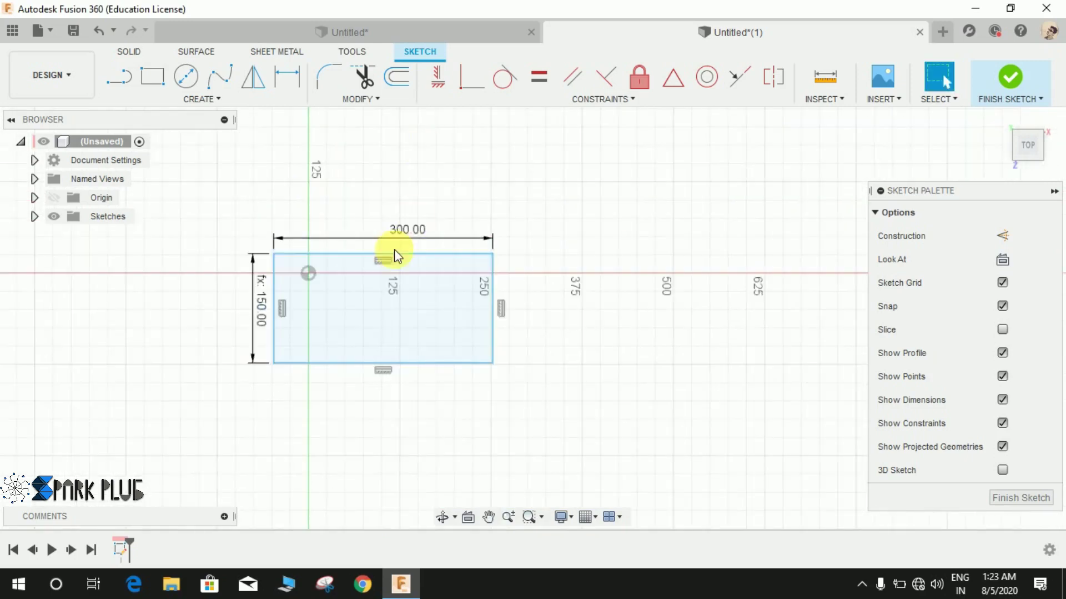
double_click(413, 232)
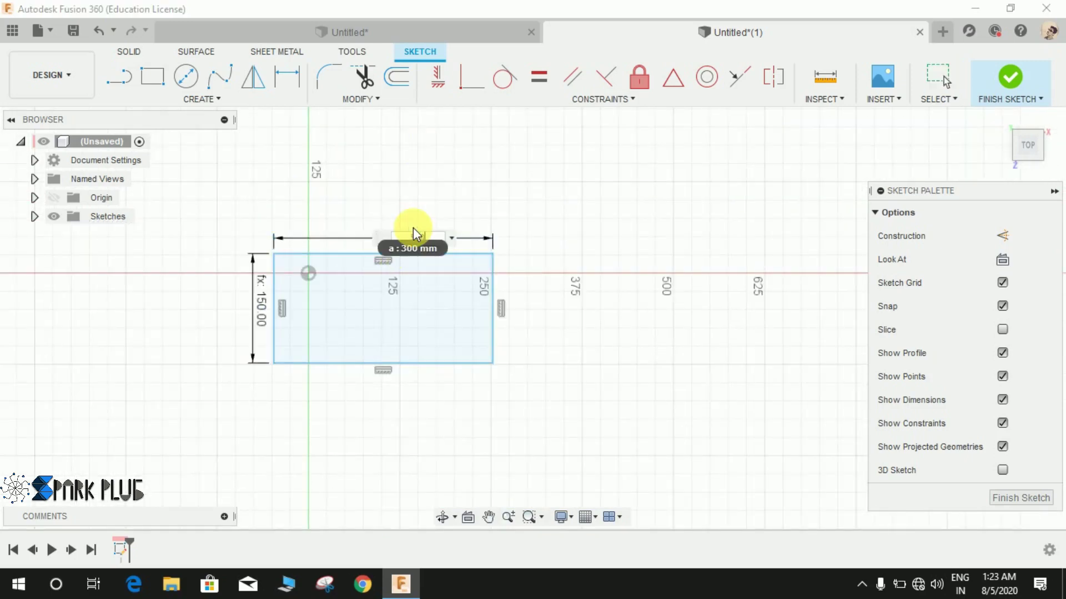
type("500")
key("Return")
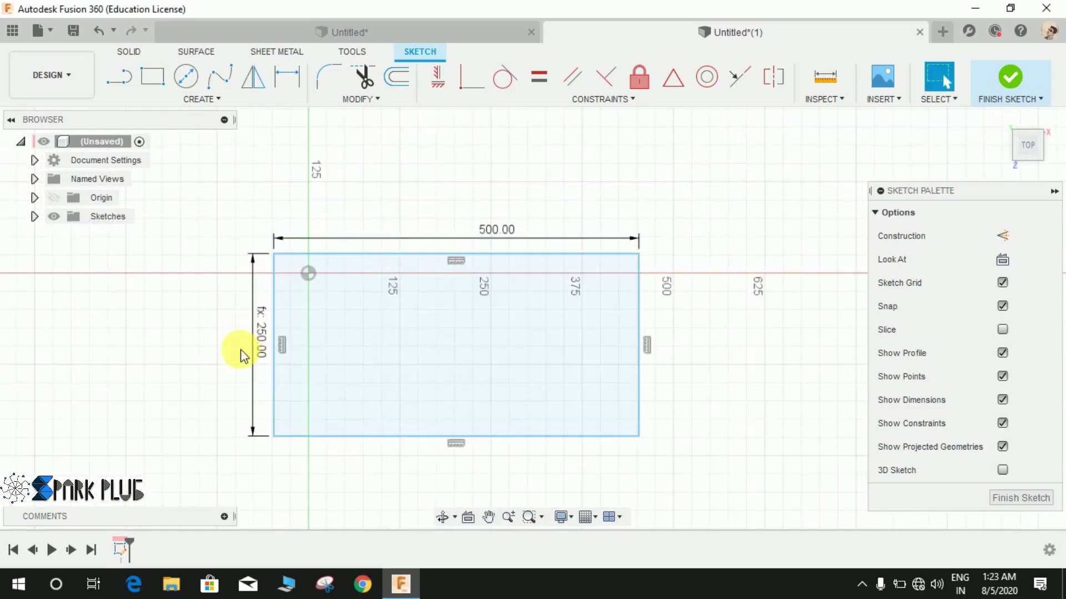
scroll(232, 361, "down", 1)
scroll(232, 361, "up", 1)
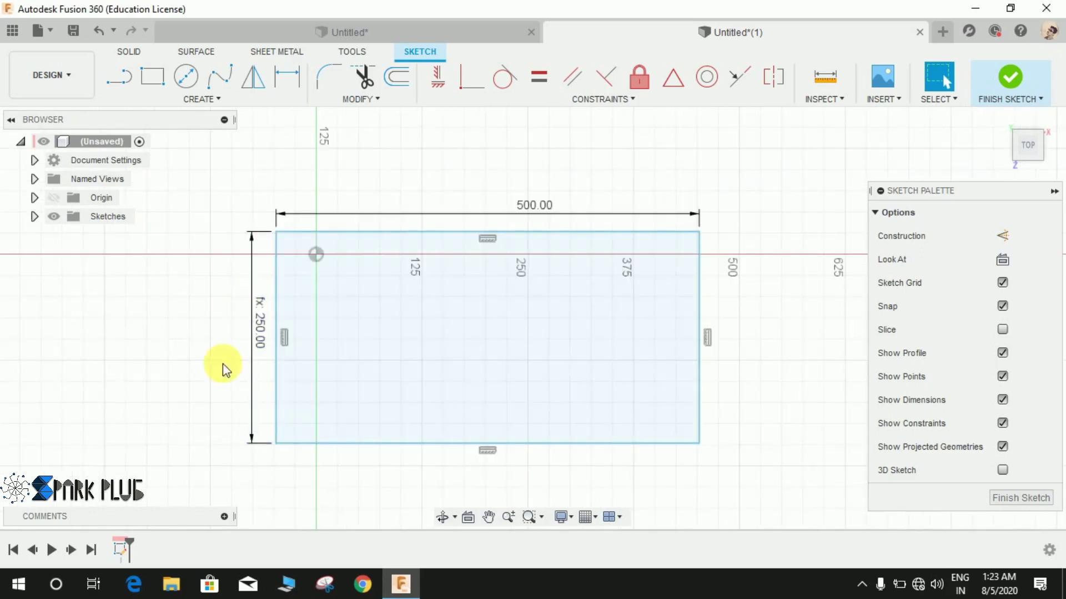
left_click(1009, 78)
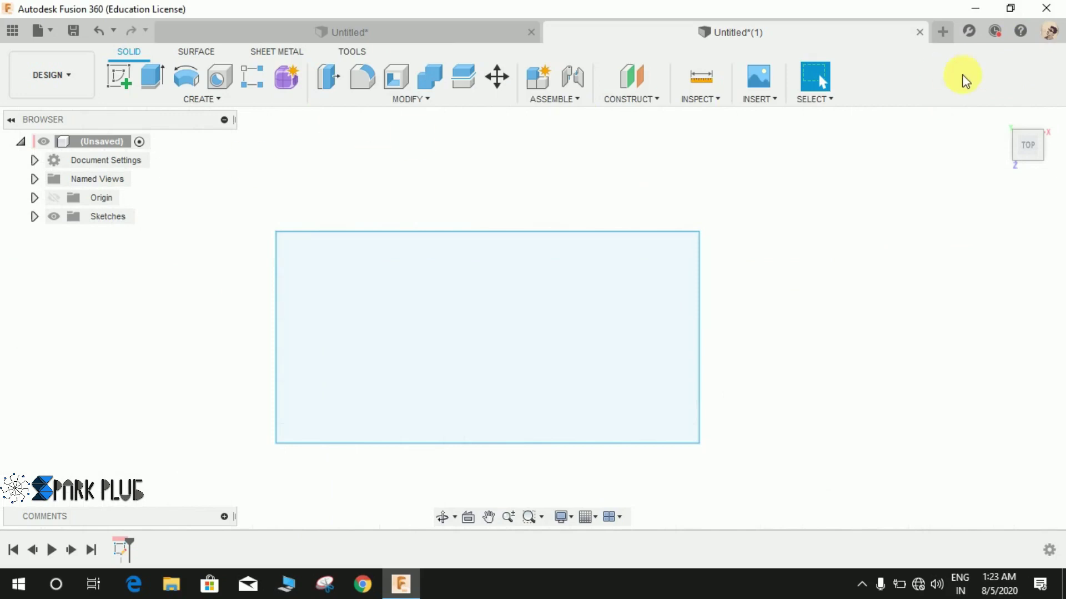
- Extrude the rectangle into a box with its distance set to parameter a (500 mm)
middle_click_drag(639, 278, 662, 288, "shift")
scroll(661, 289, "down", 2)
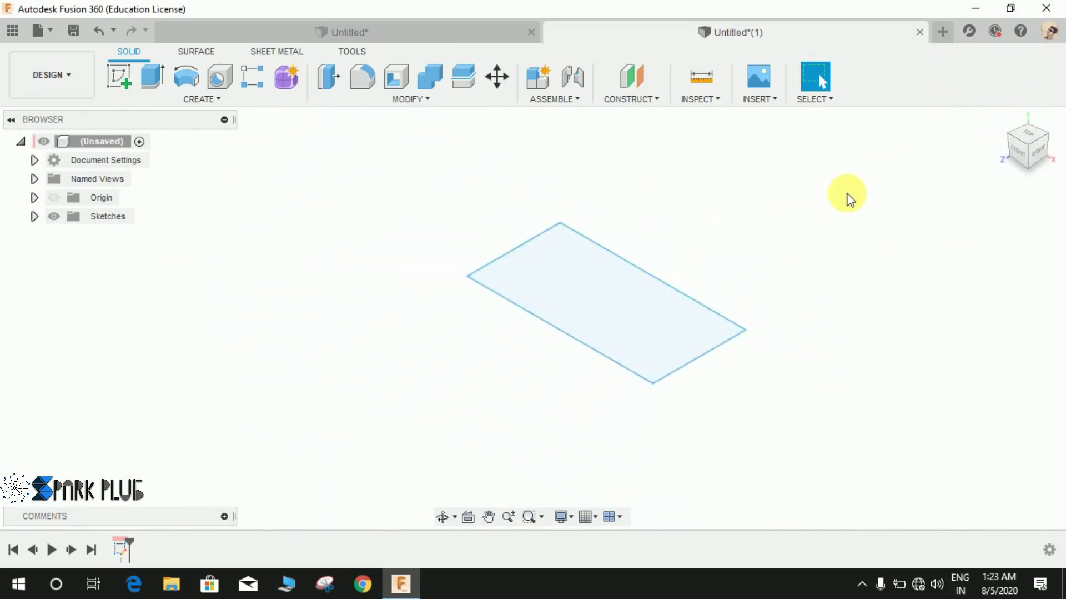
middle_click_drag(847, 197, 657, 221)
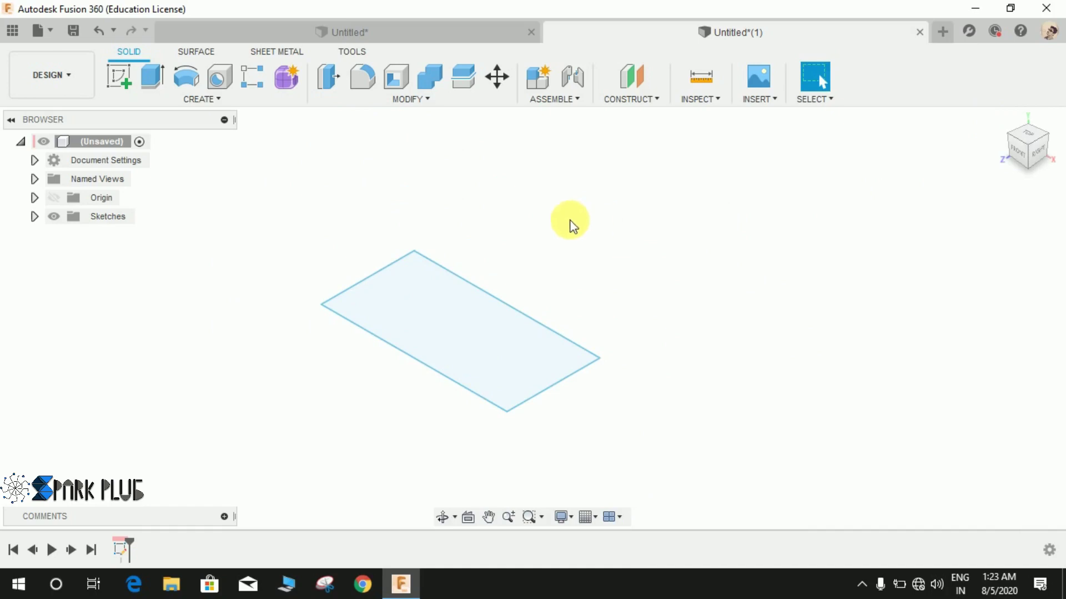
left_click(153, 76)
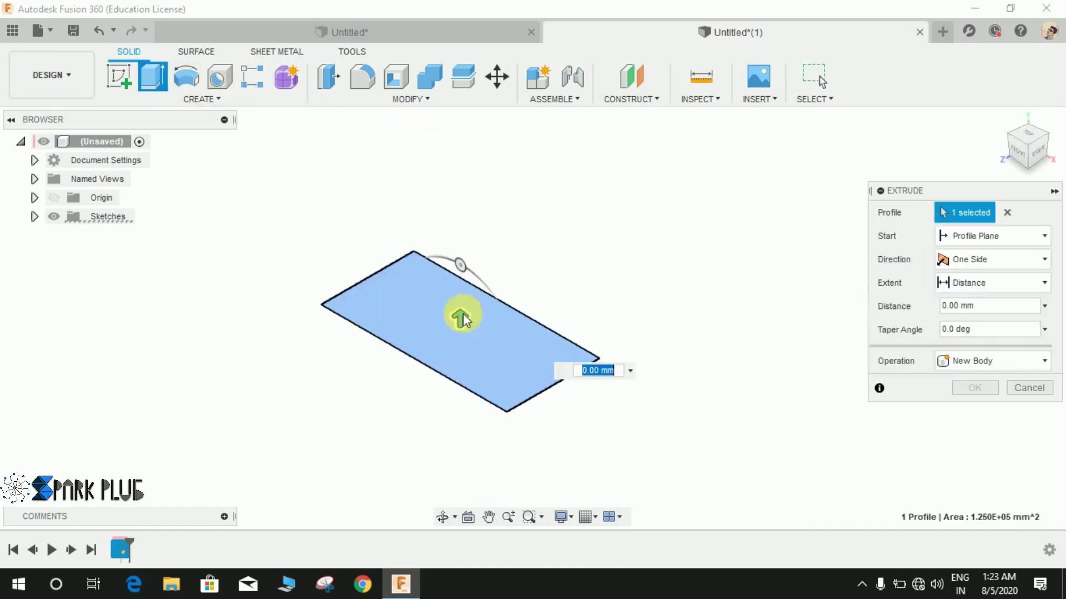
left_click_drag(469, 303, 473, 234)
left_click(611, 284)
middle_click_drag(502, 278, 423, 295)
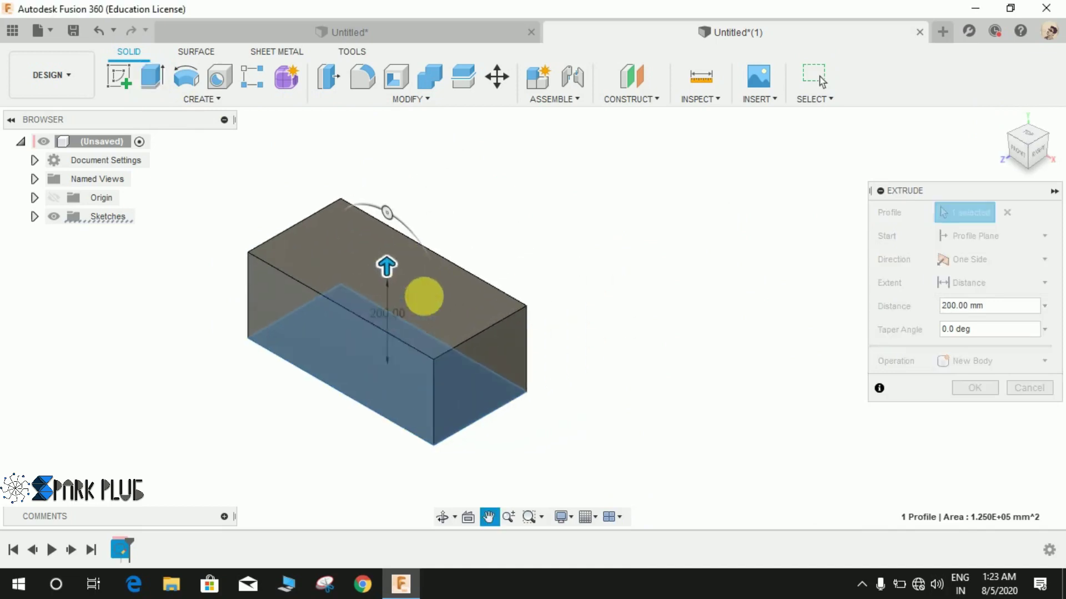
left_click_drag(996, 305, 957, 305)
left_click(1022, 306)
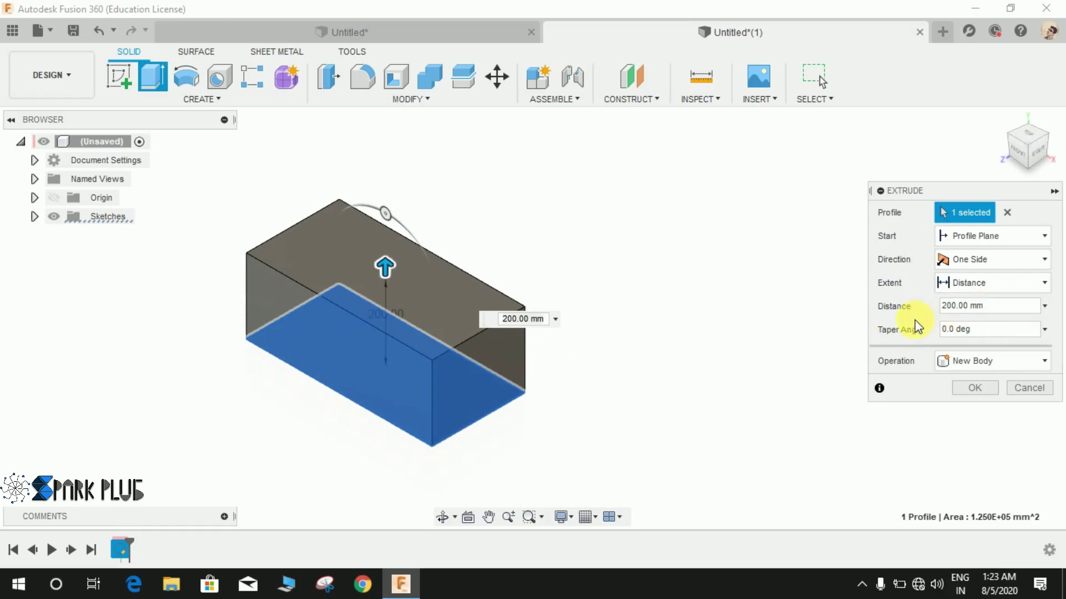
key("BackSpace")
key("BackSpace")
key("BackSpace")
key("BackSpace")
key("BackSpace")
key("BackSpace")
key("BackSpace")
key("BackSpace")
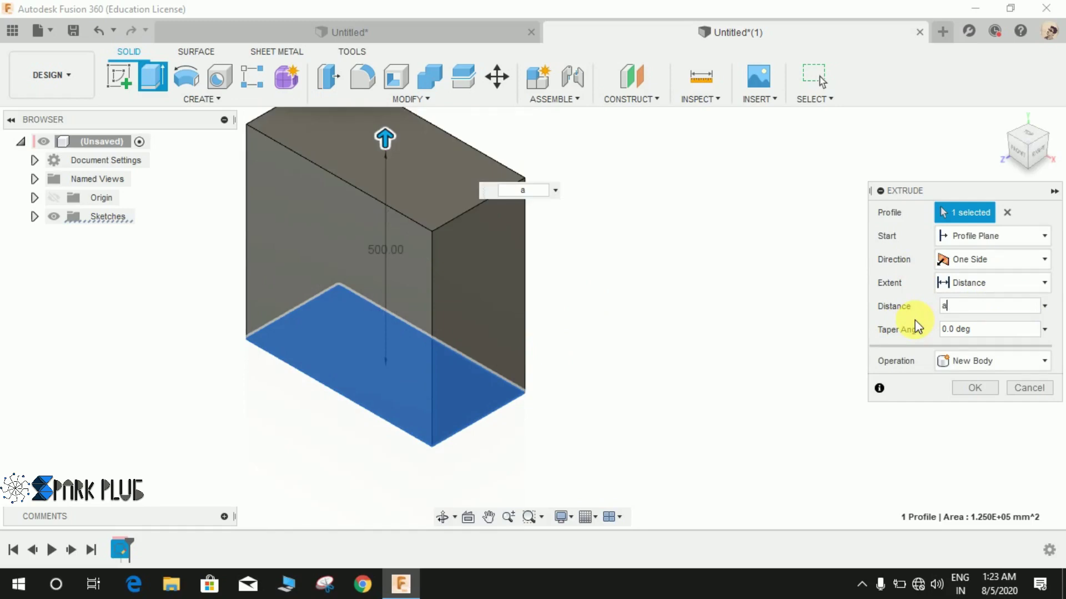
key("Return")
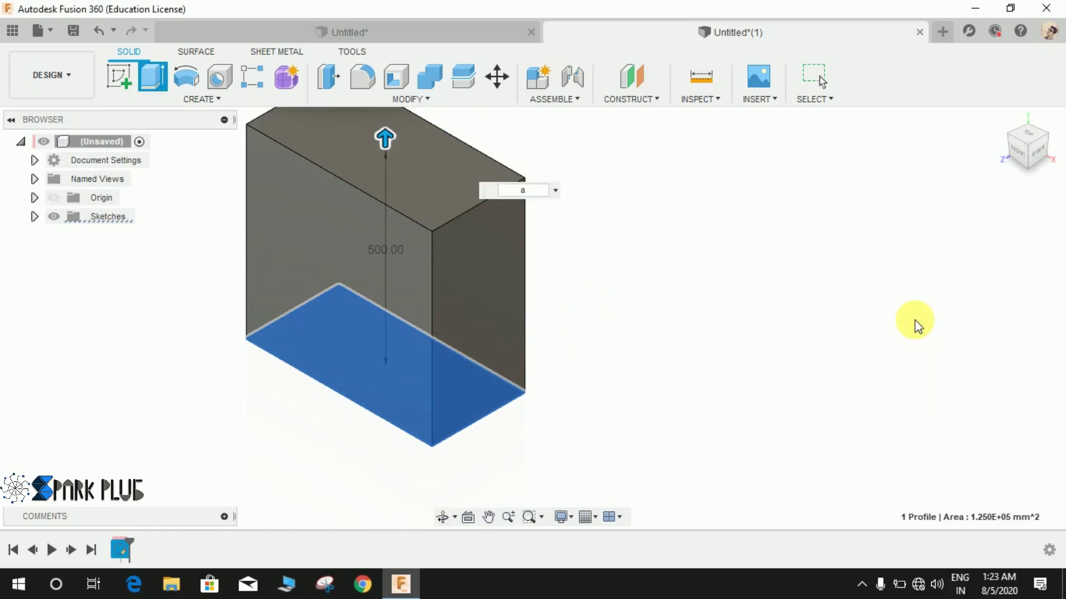
- Edit the Extrude feature's distance to a*2.5, previewing a 1250 mm tall box
double_click(139, 551)
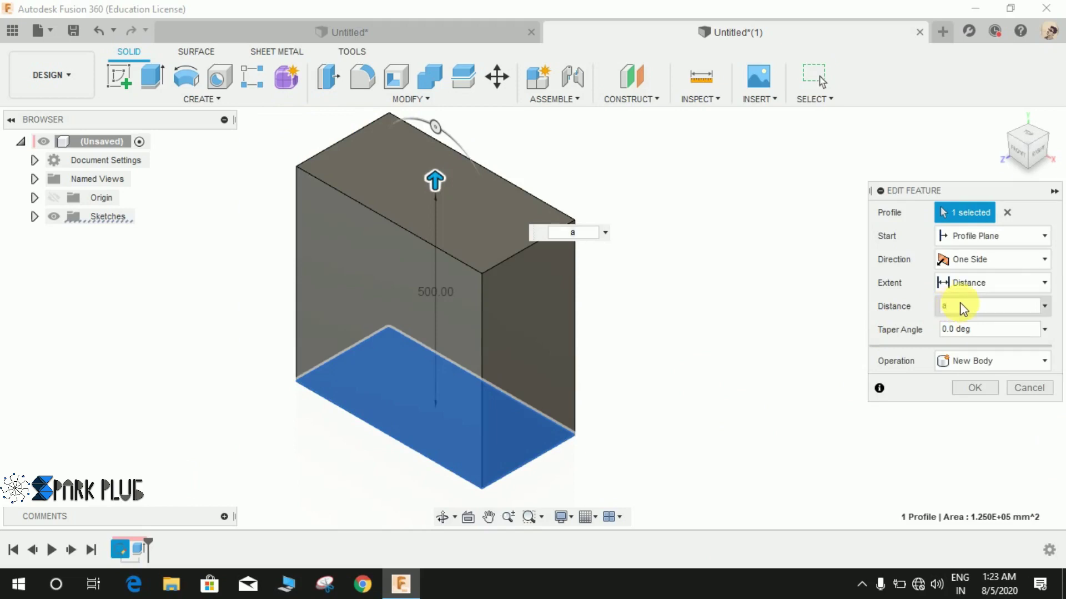
type(".5")
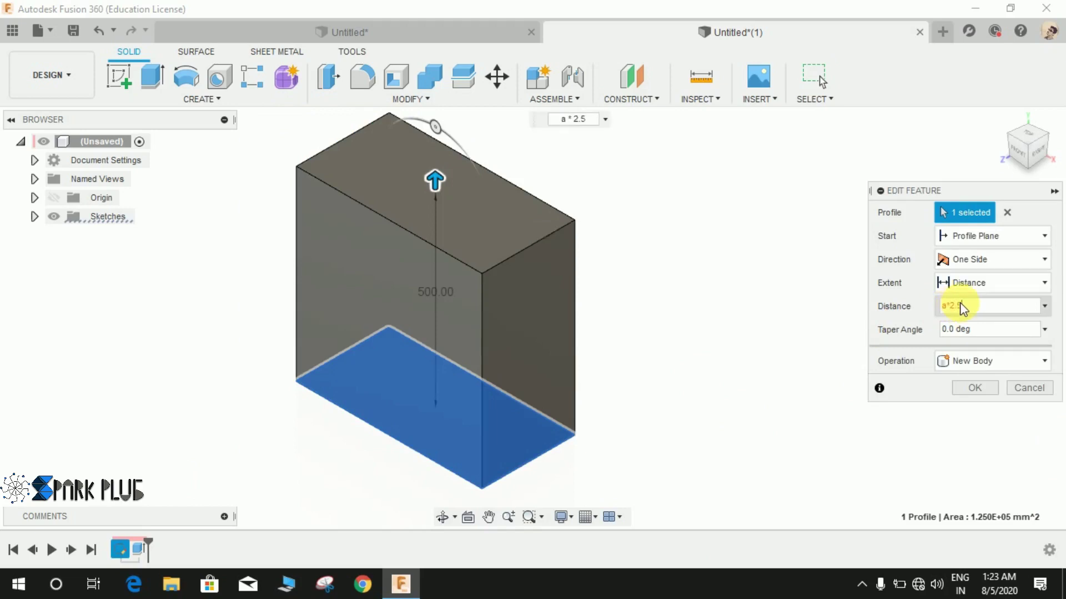
scroll(774, 286, "down", 2)
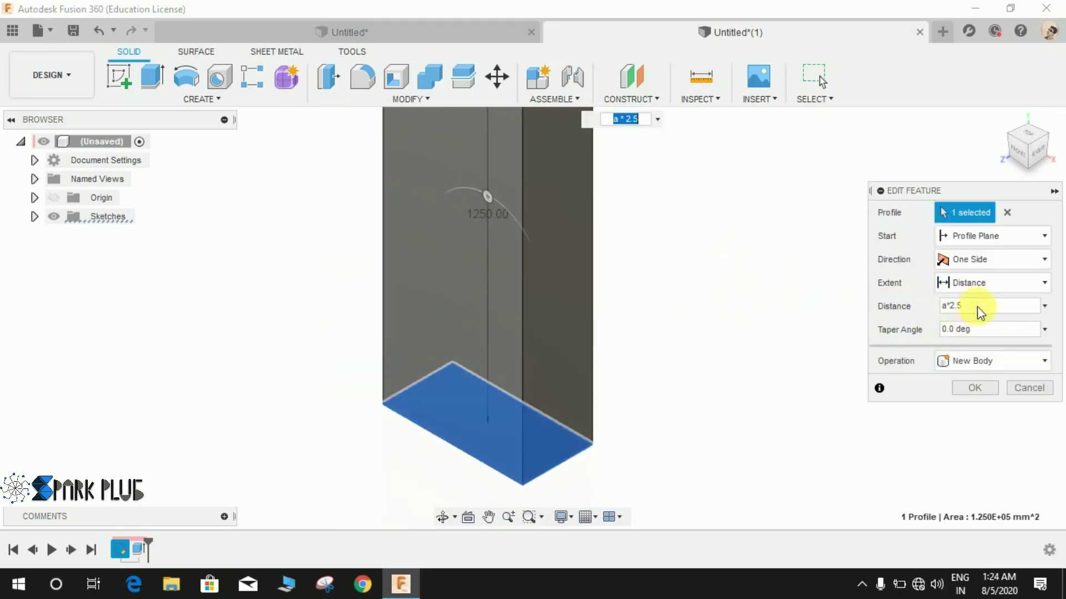
- Confirm the extrusion at the new a*2.5 height
left_click(969, 388)
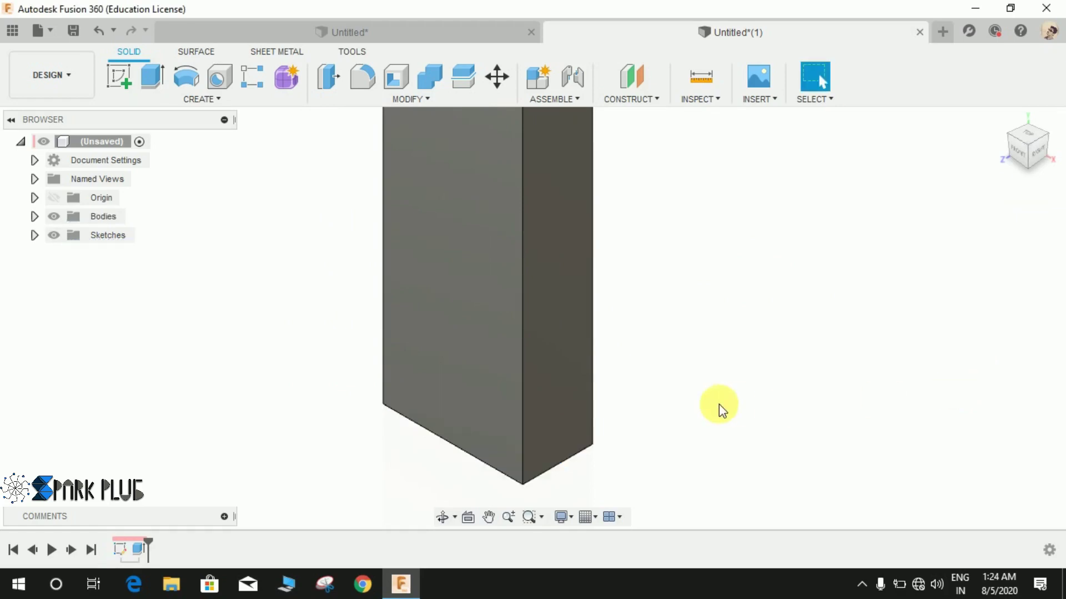
scroll(722, 408, "down", 3)
middle_click_drag(671, 422, 616, 426)
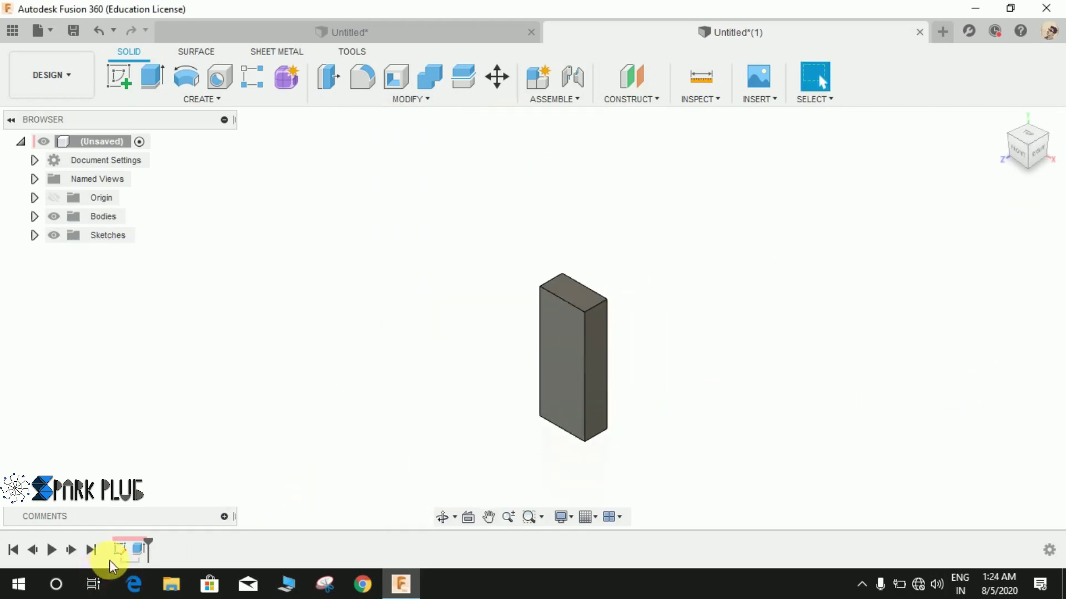
- Change the sketch's 500 dimension to 1000 so the block rebuilds 2500 mm tall
double_click(119, 548)
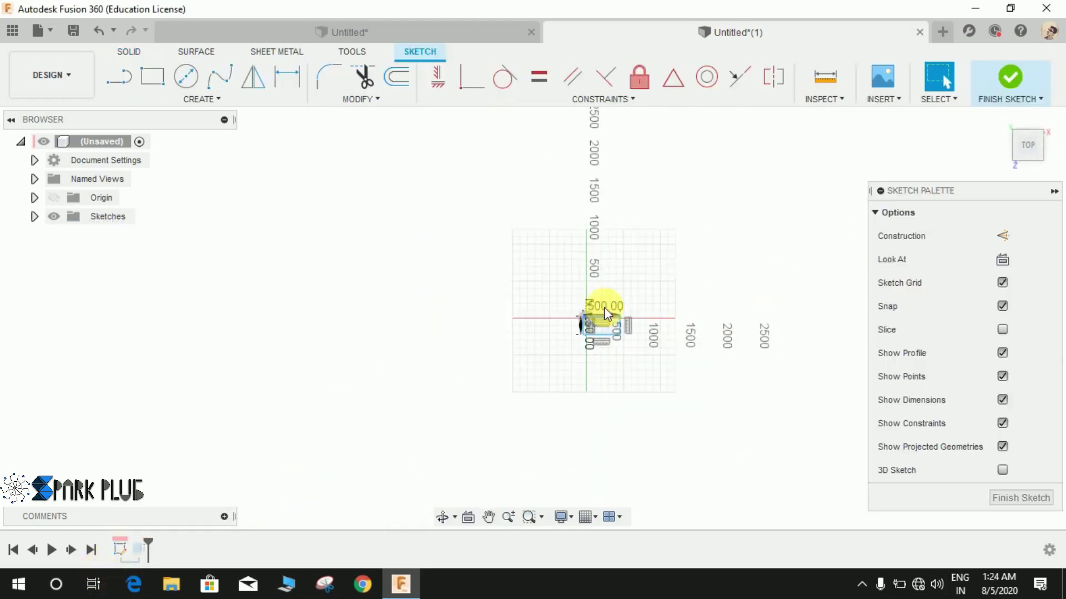
double_click(605, 308)
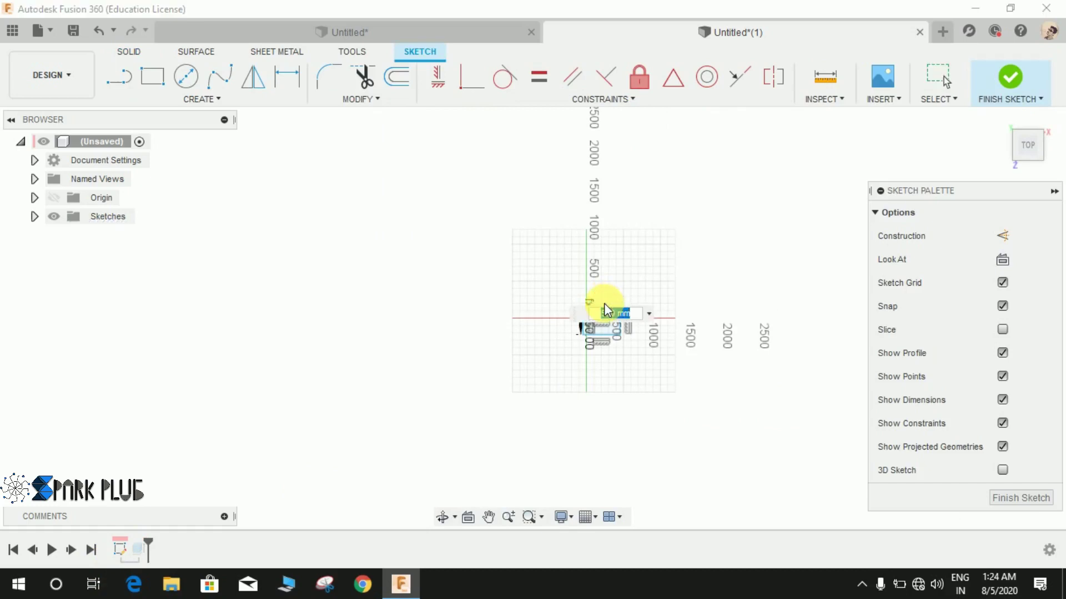
type("100")
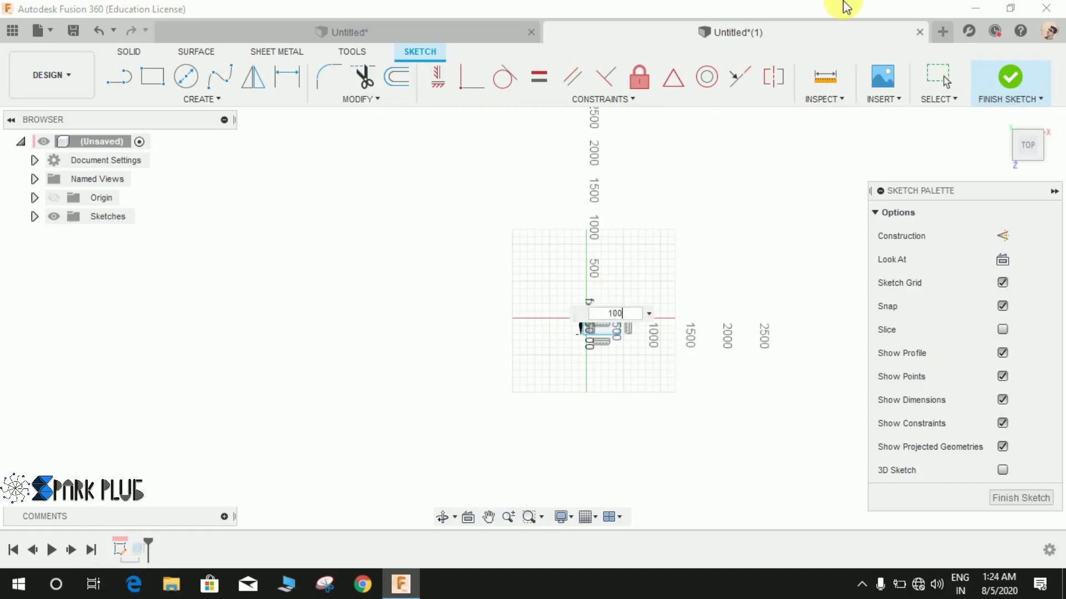
type("0")
key("Return")
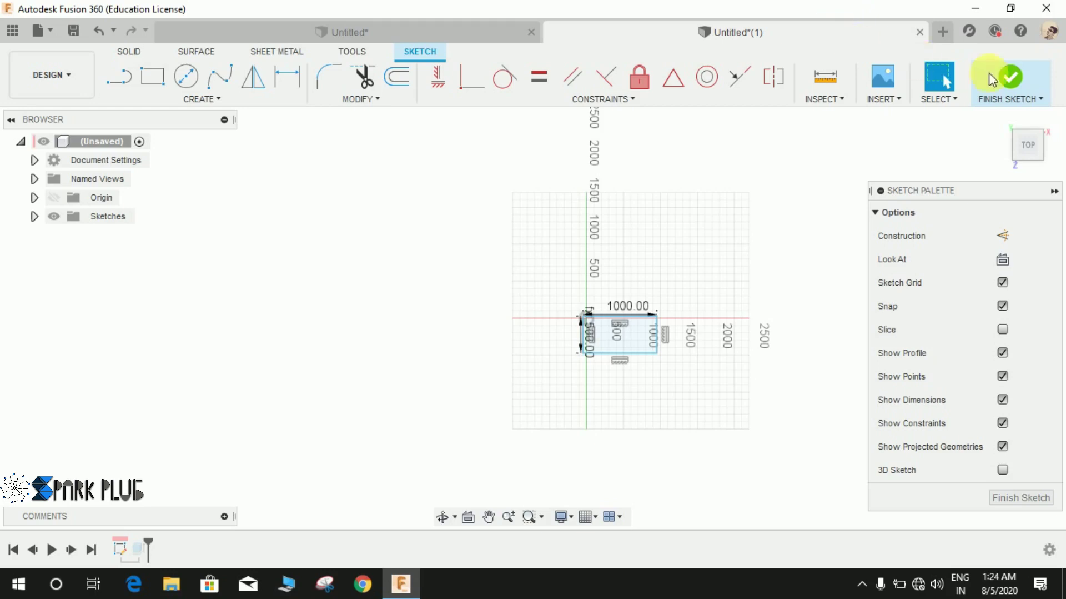
left_click(992, 81)
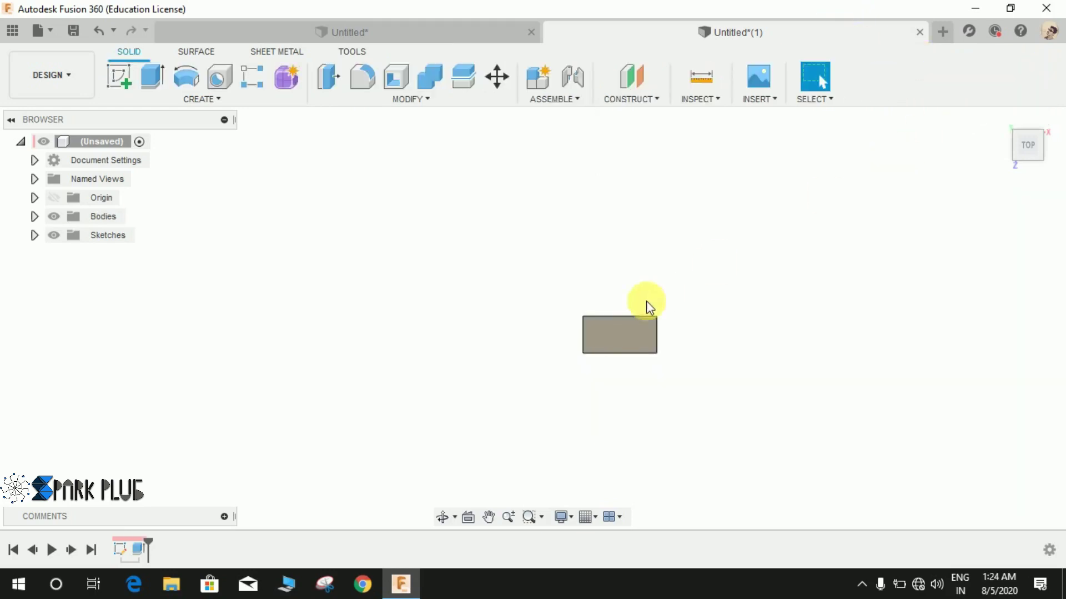
middle_click_drag(639, 317, 542, 292)
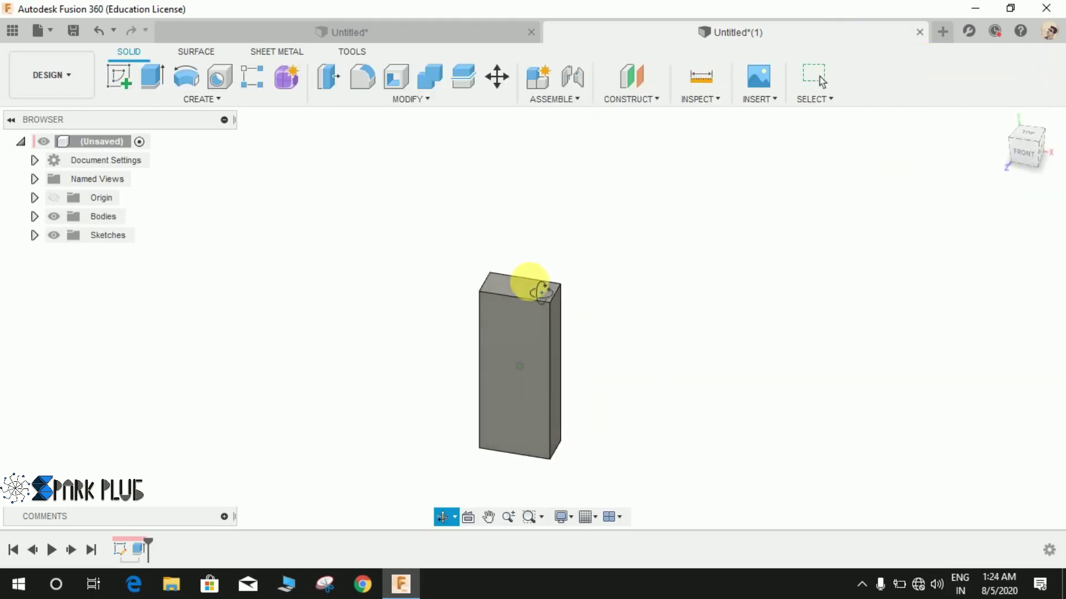
- Measure from the block's top corner to its bottom corner, reading 2500.00 mm
scroll(558, 438, "down", 3)
middle_click_drag(552, 445, 502, 374, "shift")
left_click(701, 77)
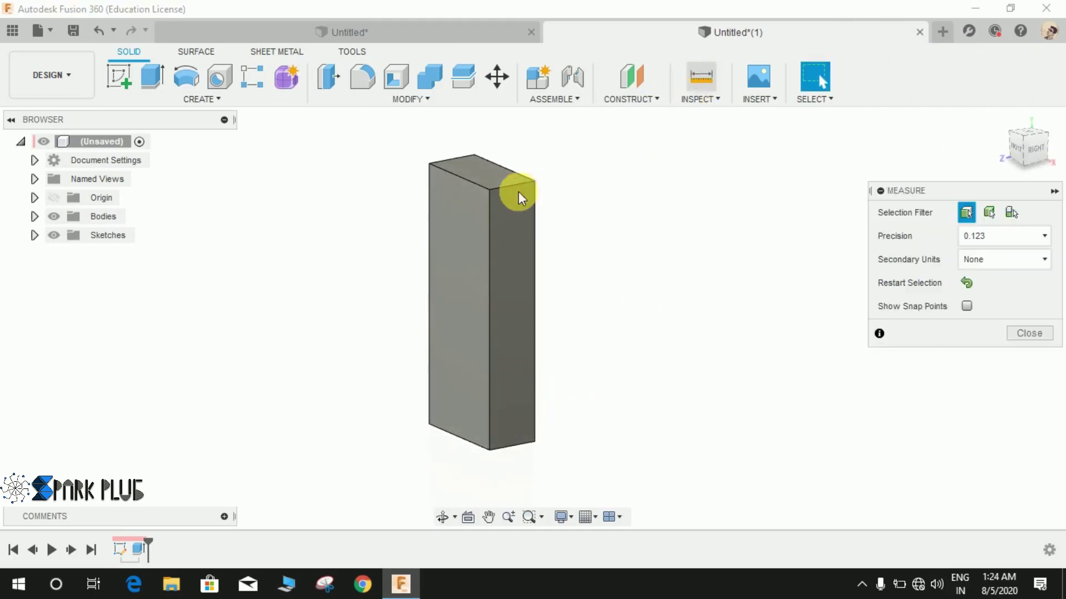
left_click(488, 192)
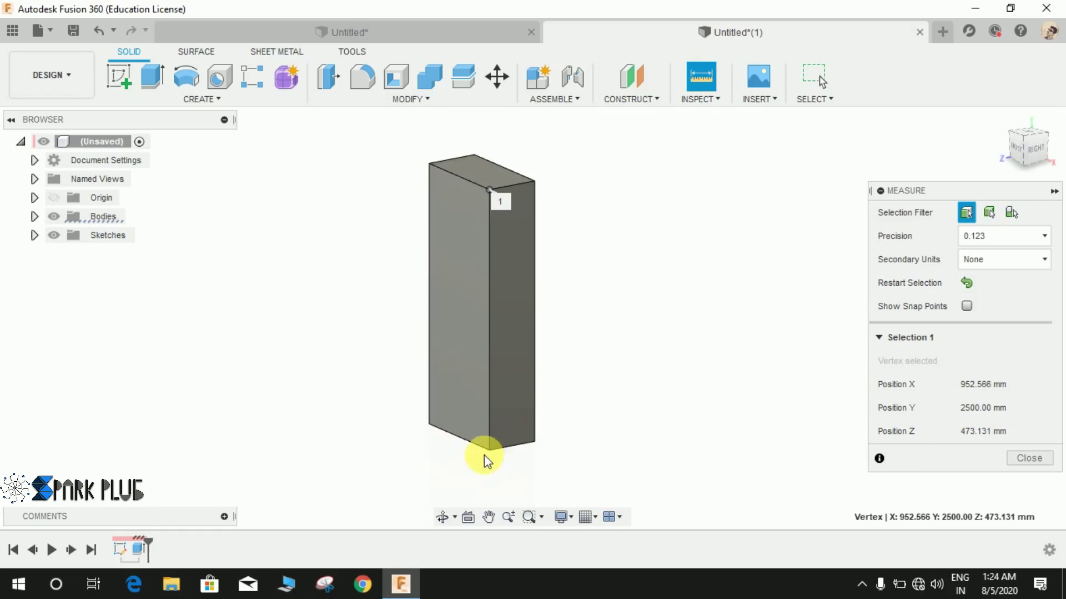
key("Escape")
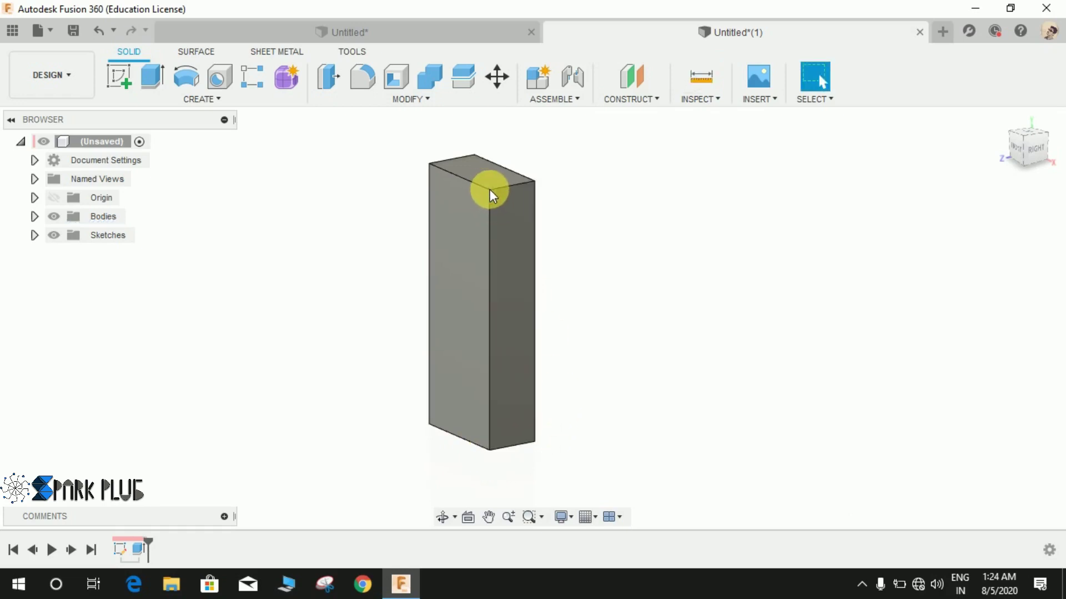
left_click(716, 80)
key("Escape")
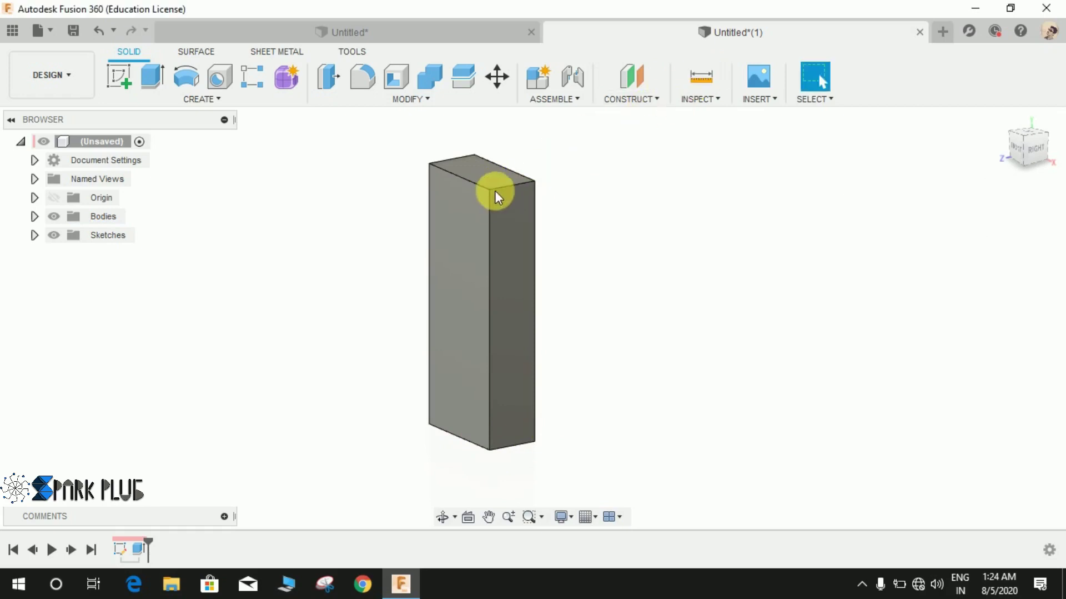
left_click(704, 81)
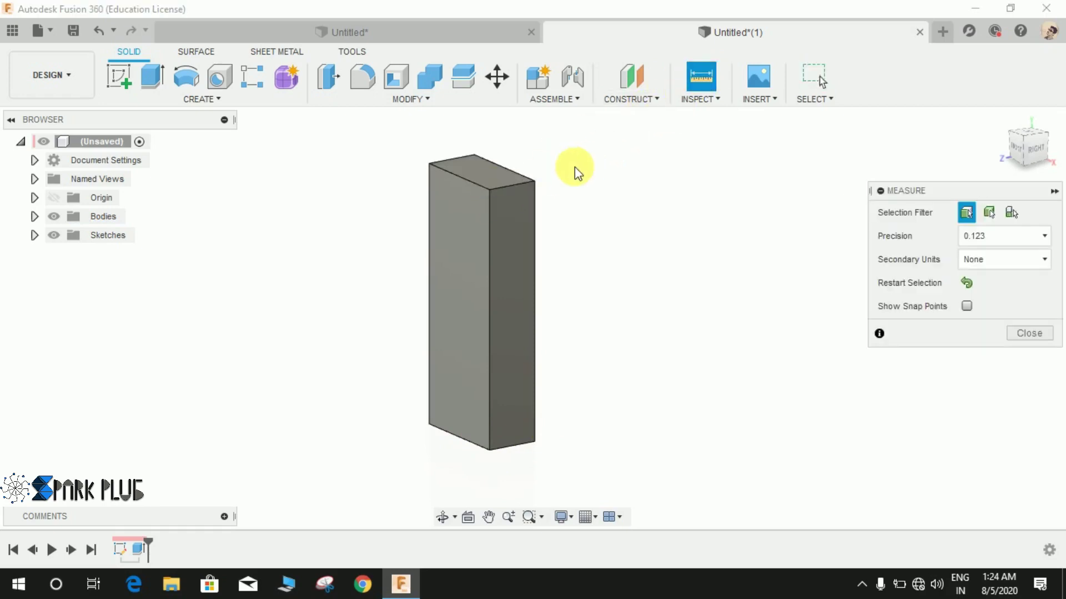
left_click(489, 190)
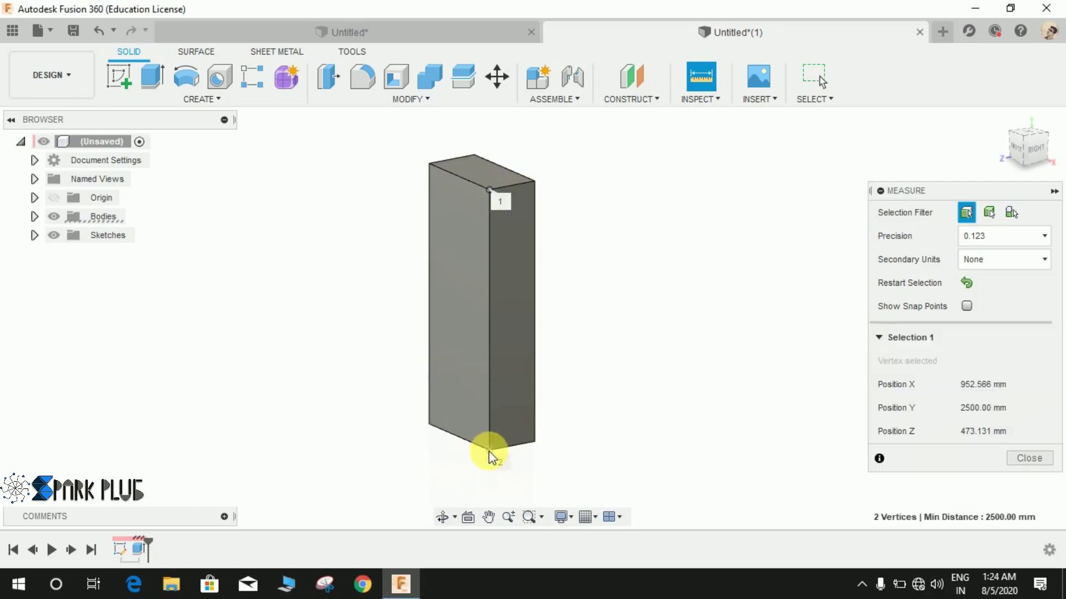
left_click(488, 450)
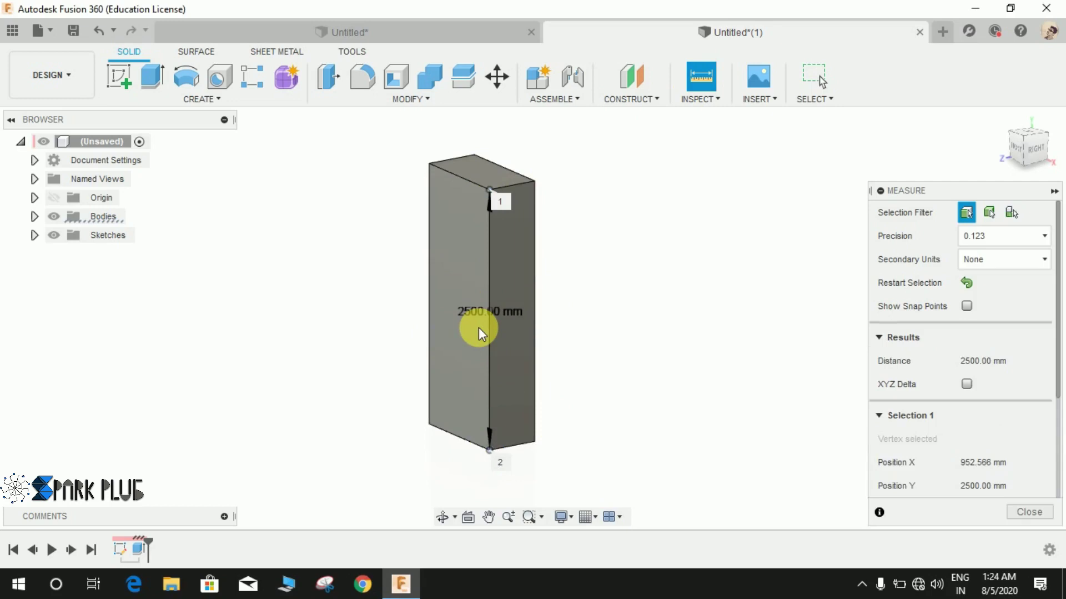
- Close the measurement and orbit slightly around the 2500 mm tall block
key("Escape")
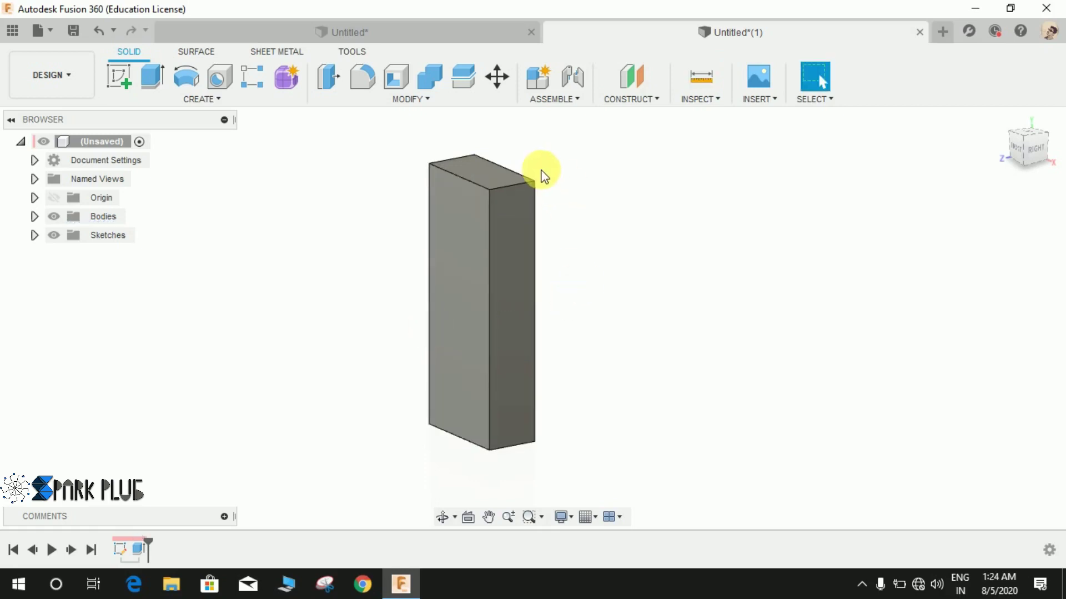
key("F4")
left_click_drag(542, 173, 681, 192)
key("Escape")
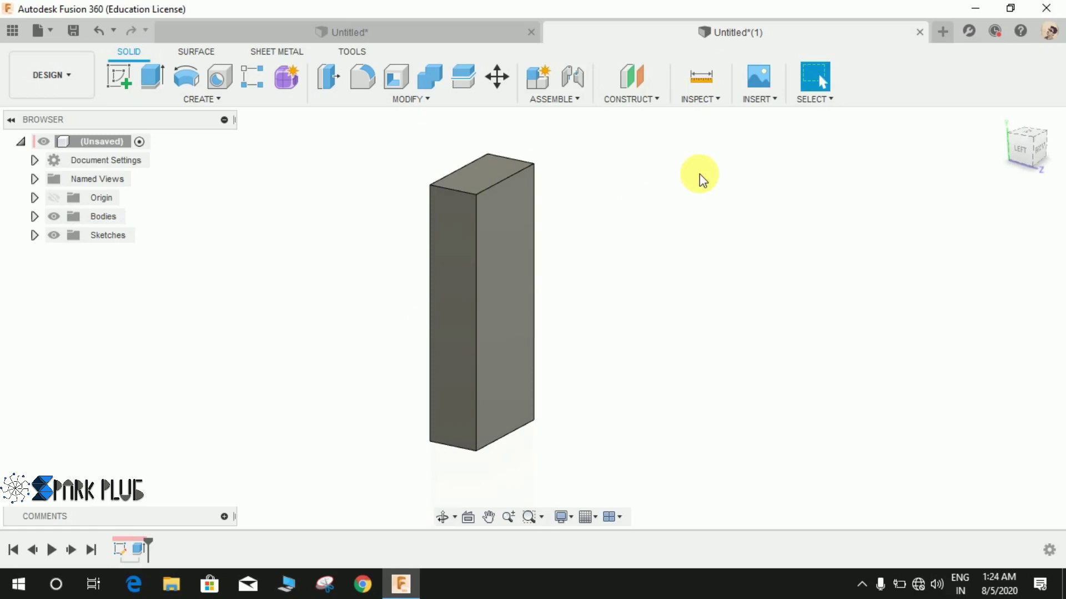